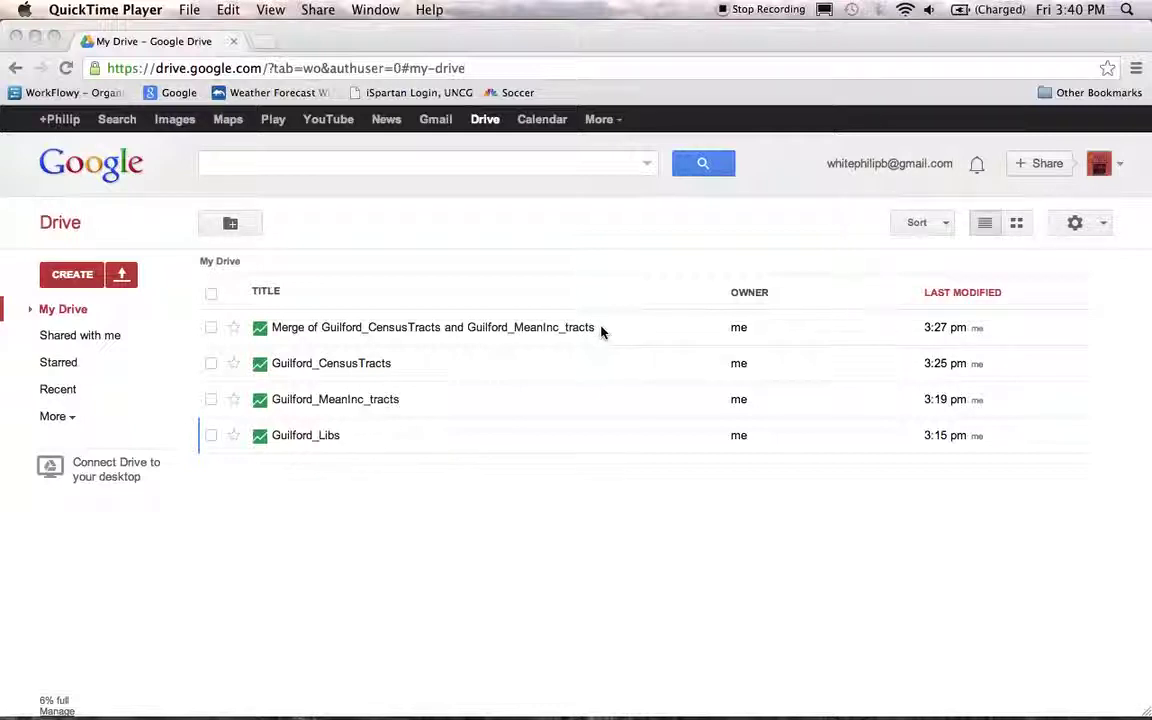
- Bring the Chrome window showing My Drive's four Guilford fusion tables to the front
left_click(407, 331)
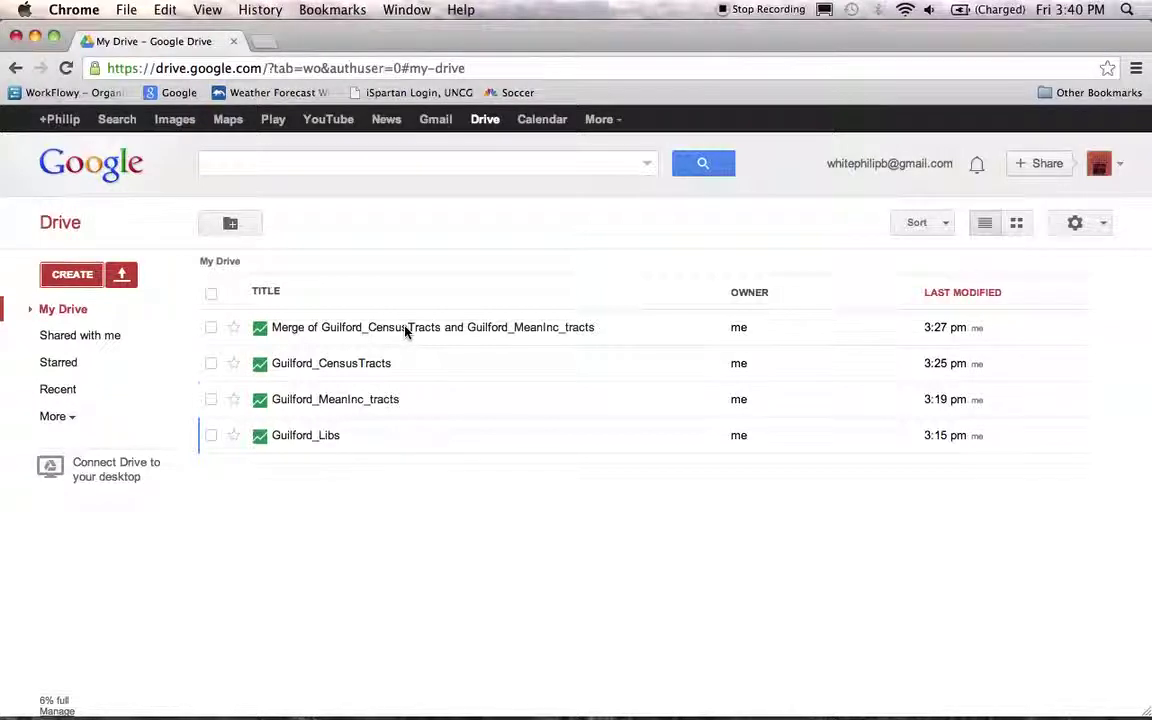
- Open the Merge of Guilford_CensusTracts table and show its 118 tract polygons on the geometry map
left_click(407, 331)
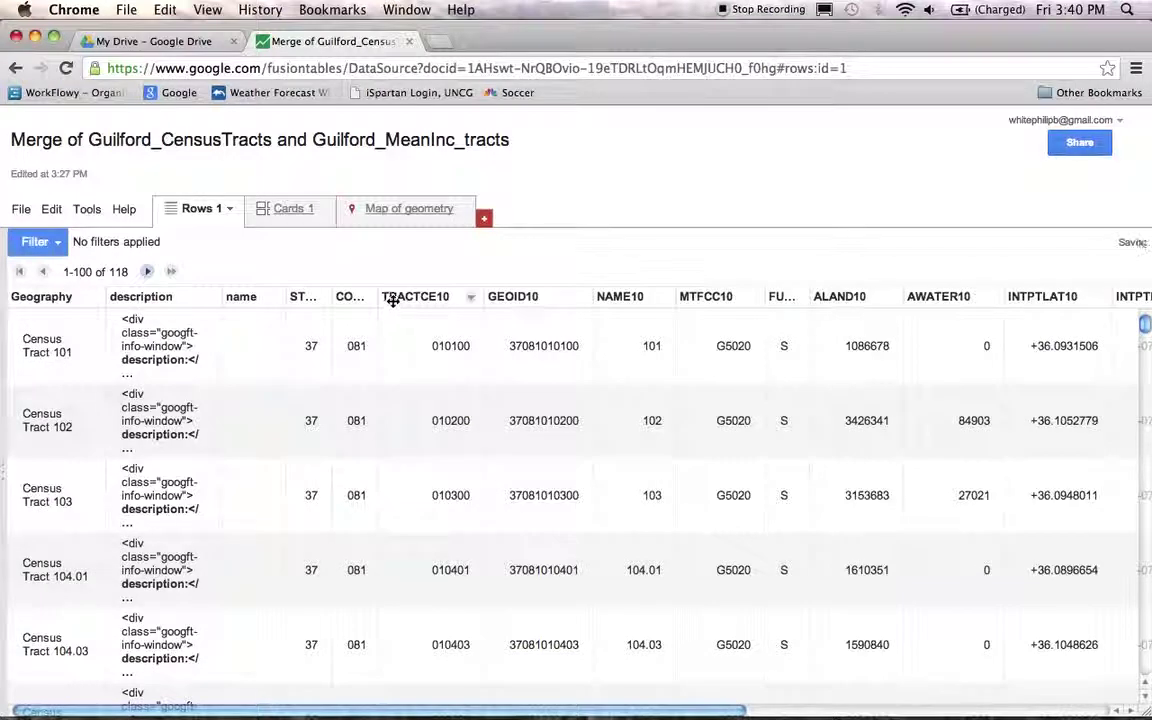
left_click(398, 210)
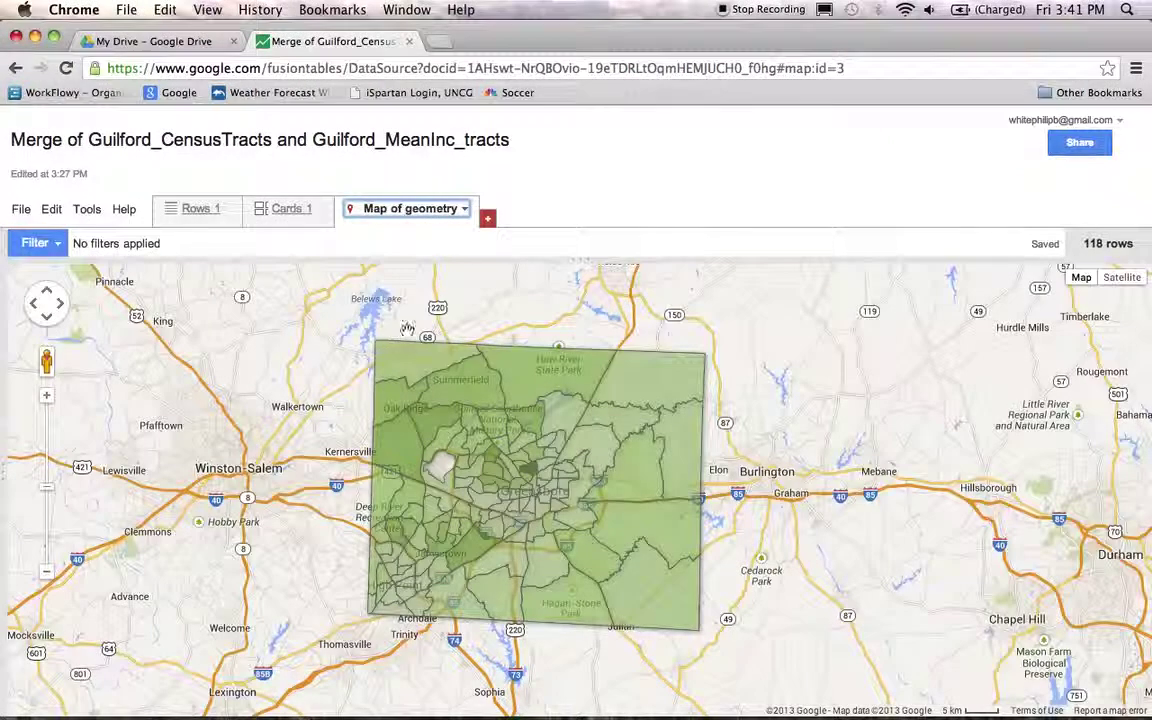
left_click_drag(448, 490, 466, 476)
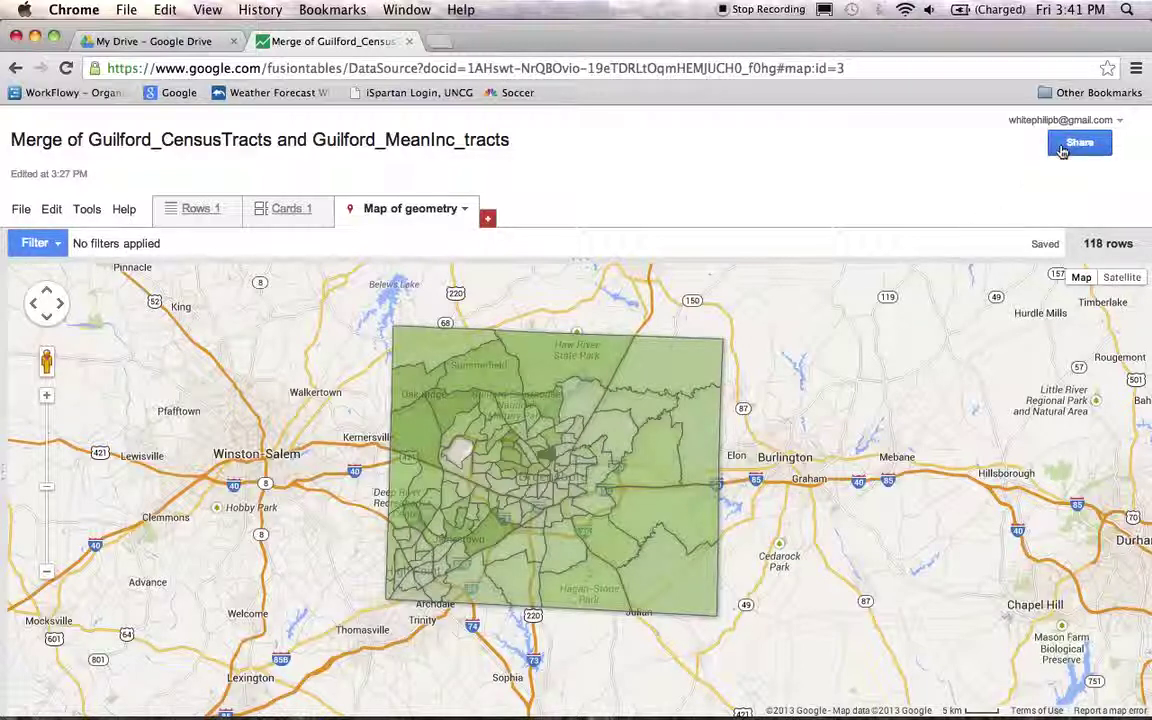
- Set the merged Guilford table's sharing visibility to Public on the web
left_click(1065, 148)
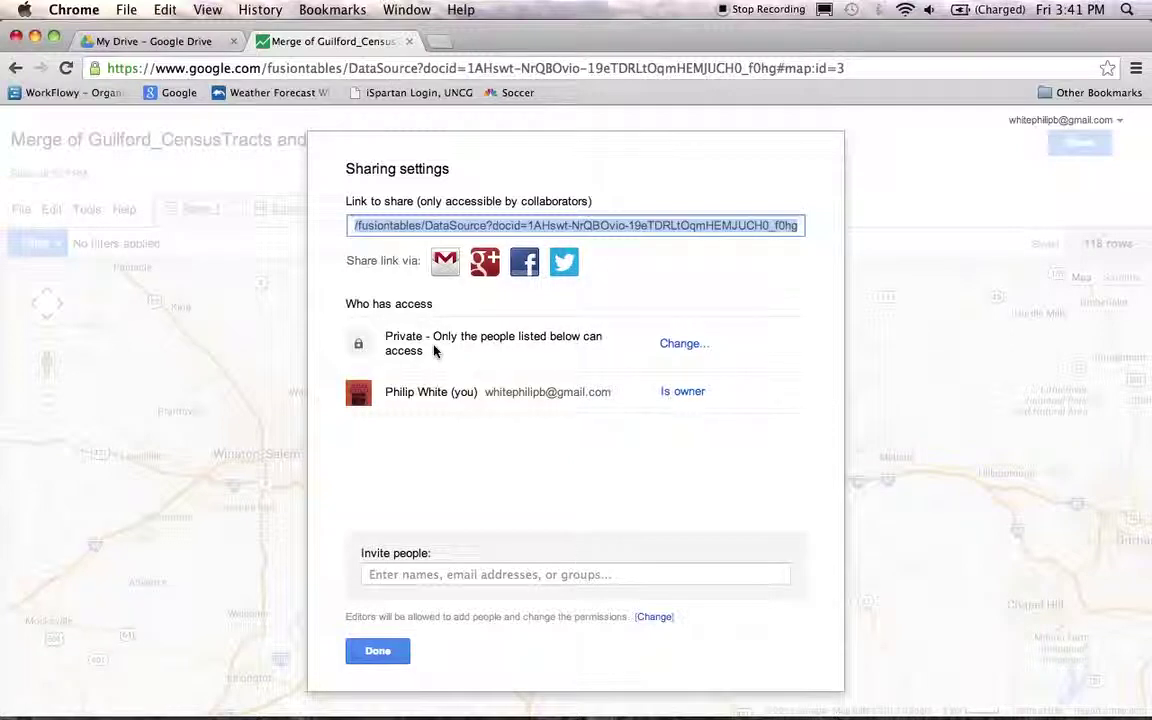
left_click(684, 343)
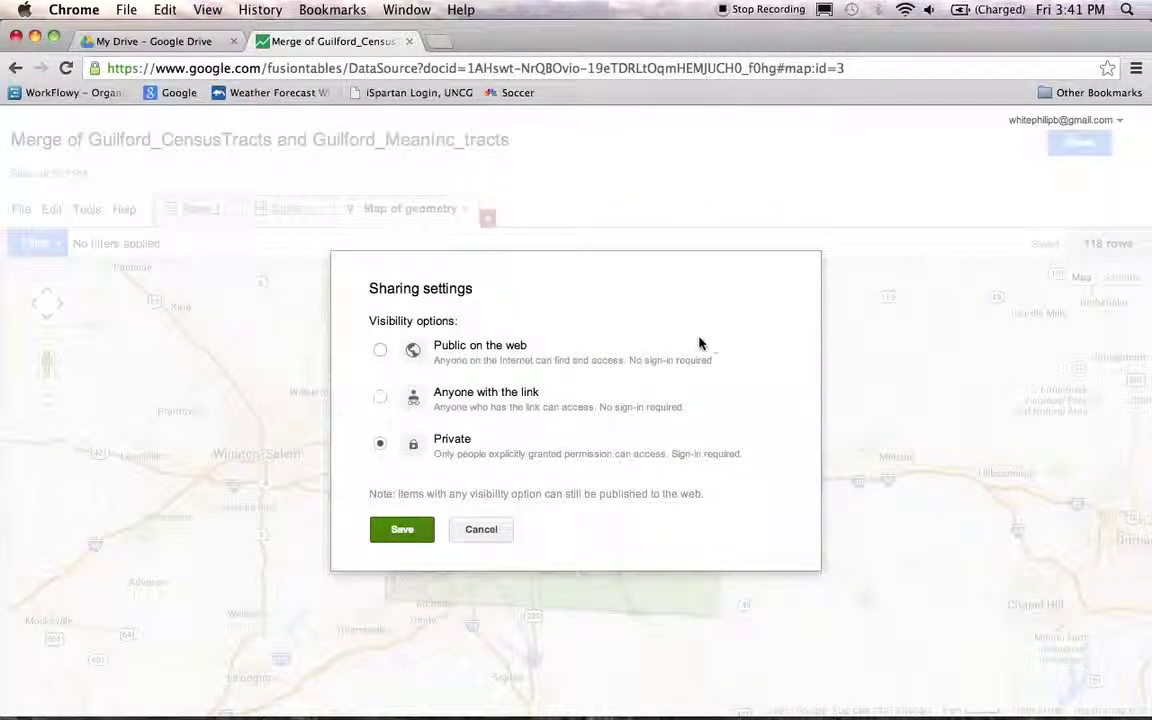
left_click(380, 350)
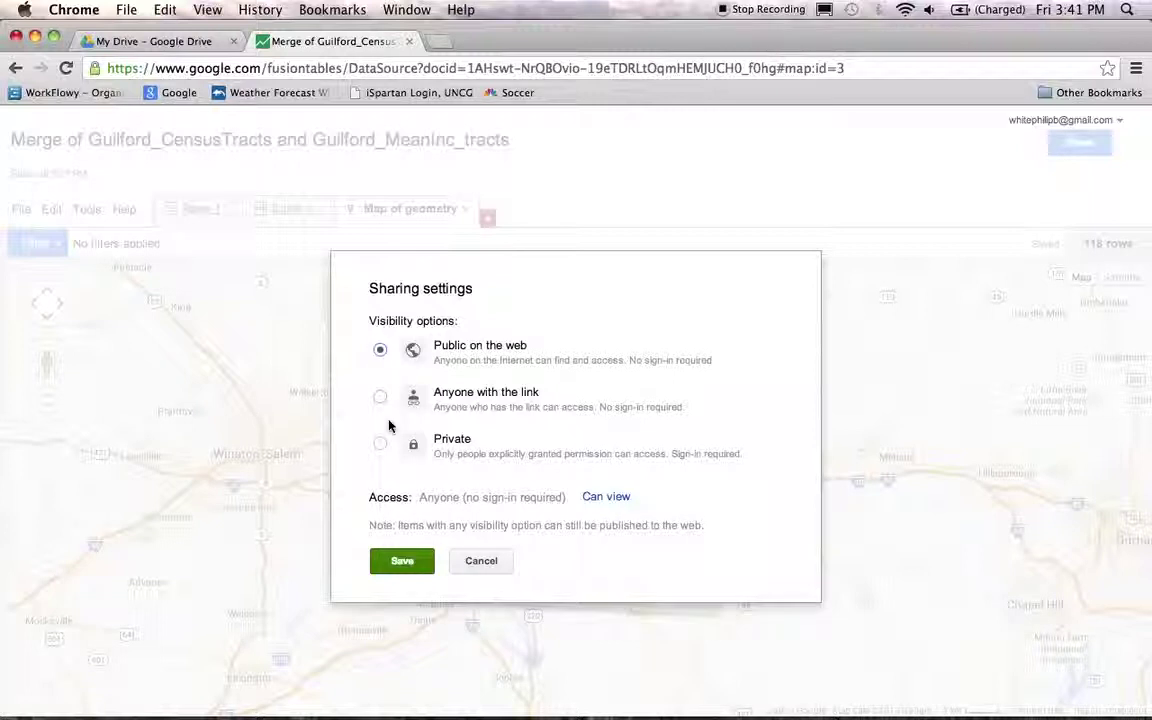
left_click(400, 561)
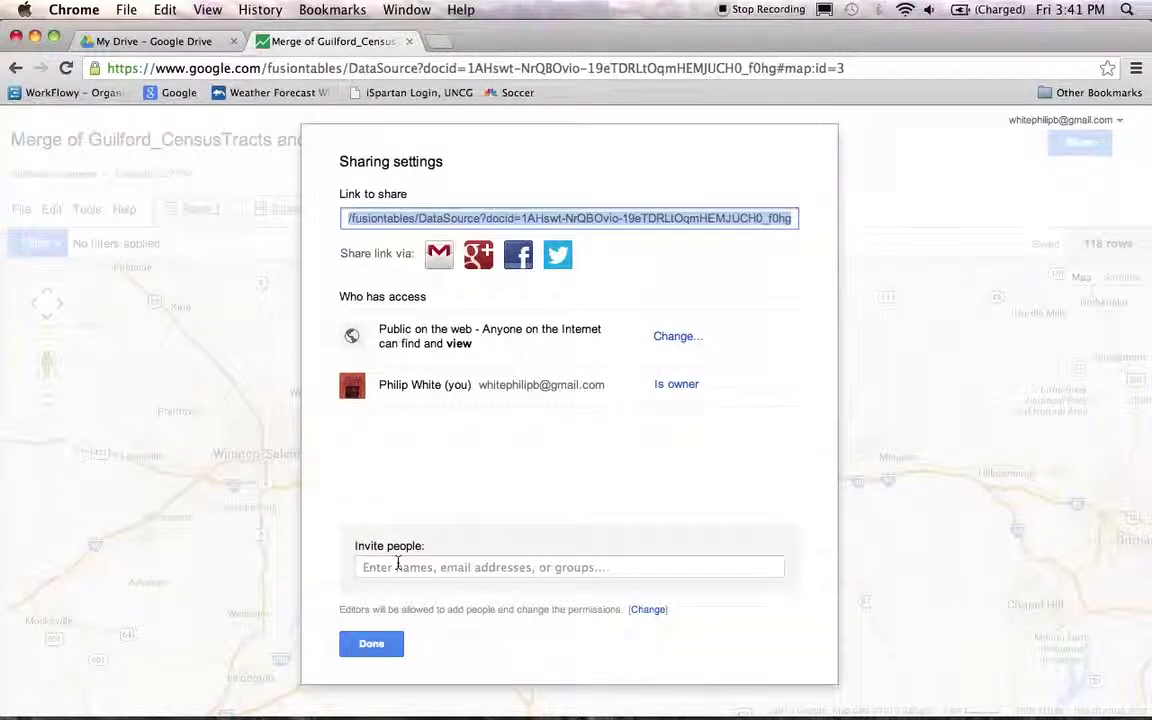
left_click(374, 649)
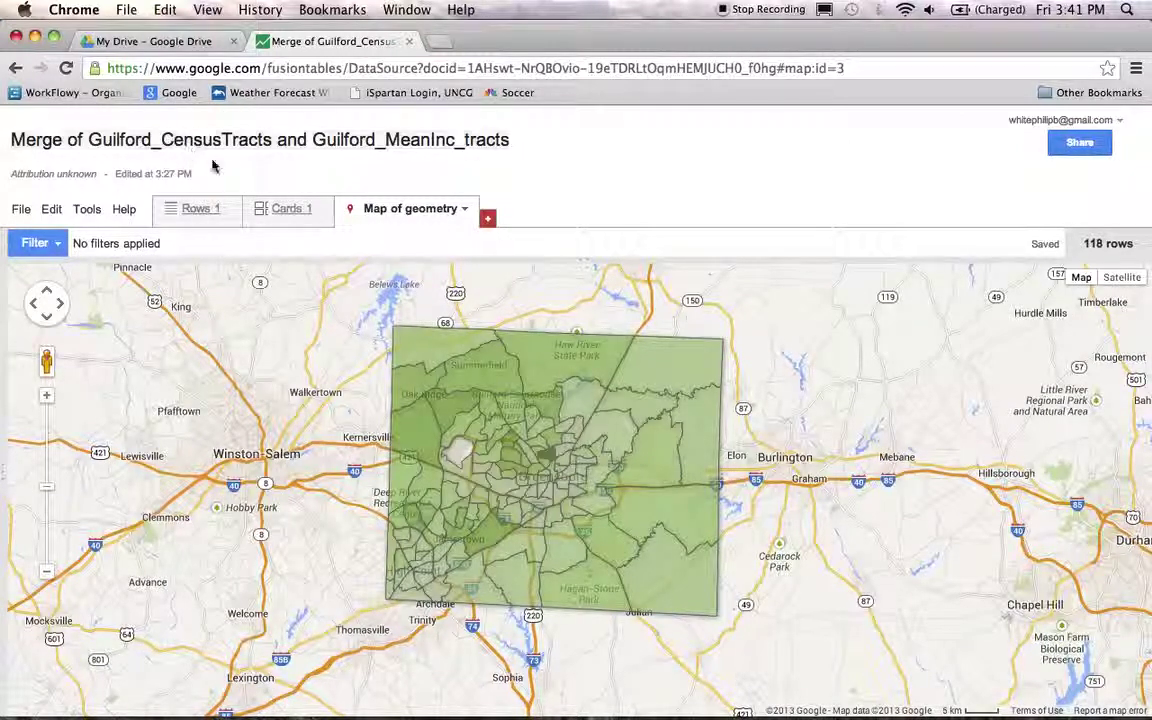
- Open the Guilford_Libs table from Drive and show its libraries on the LATITUDE map
left_click(140, 42)
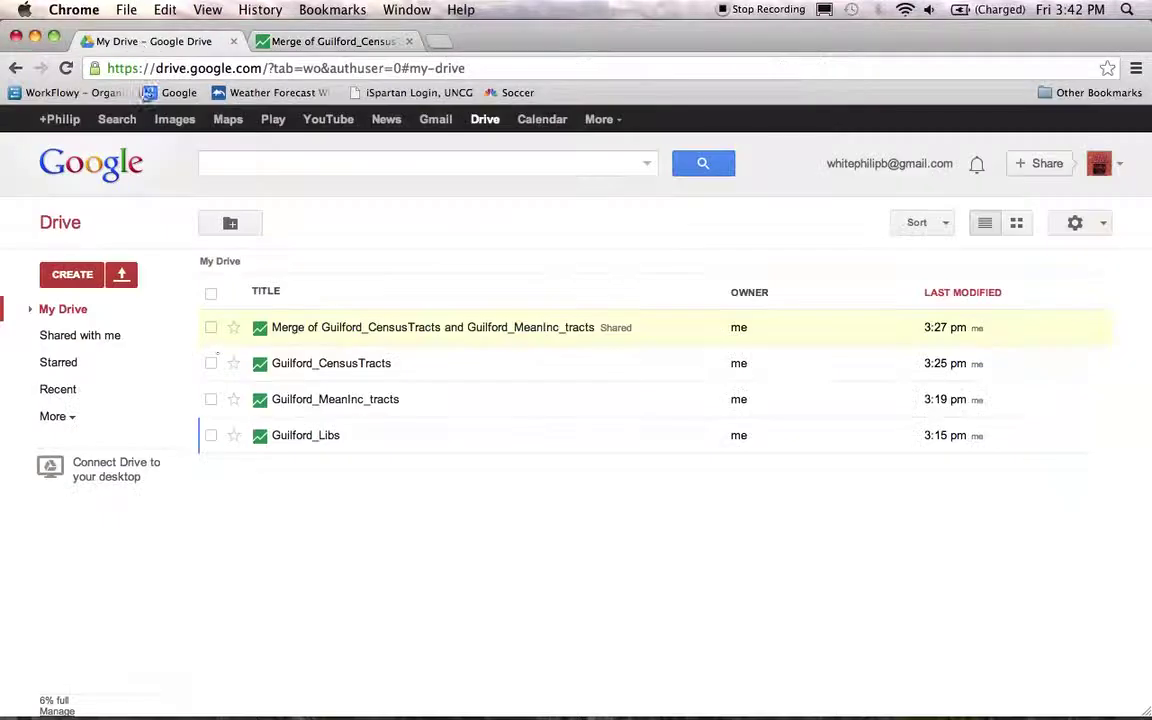
left_click(302, 440)
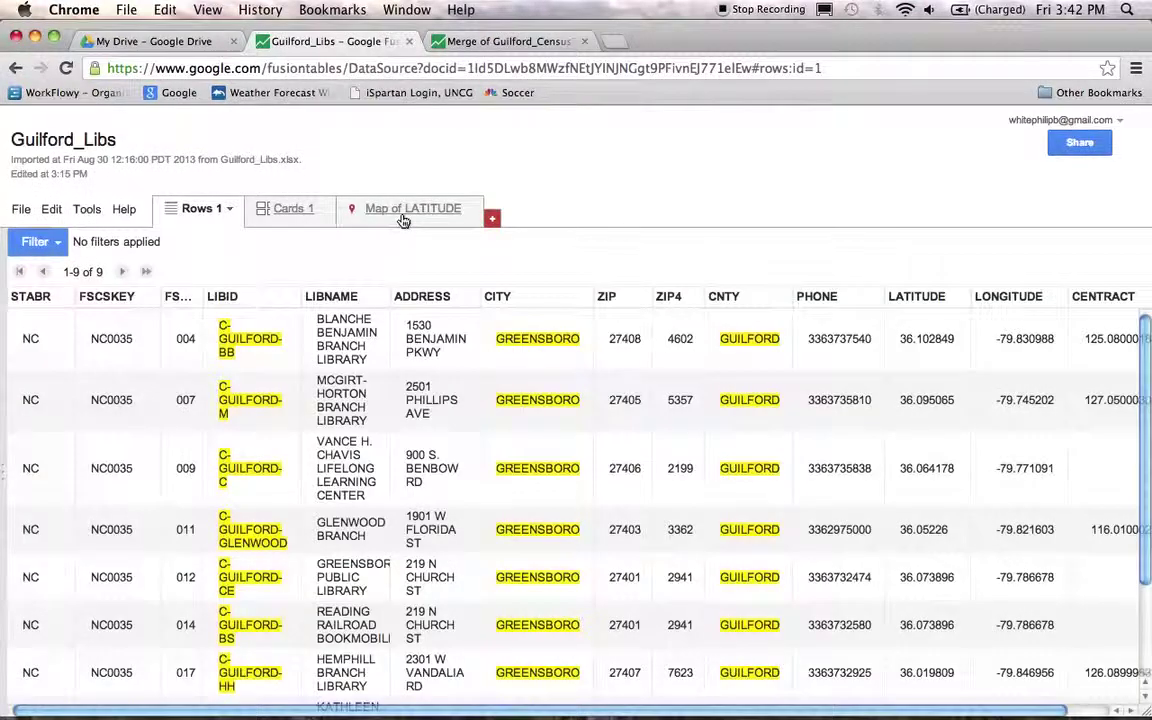
left_click(405, 218)
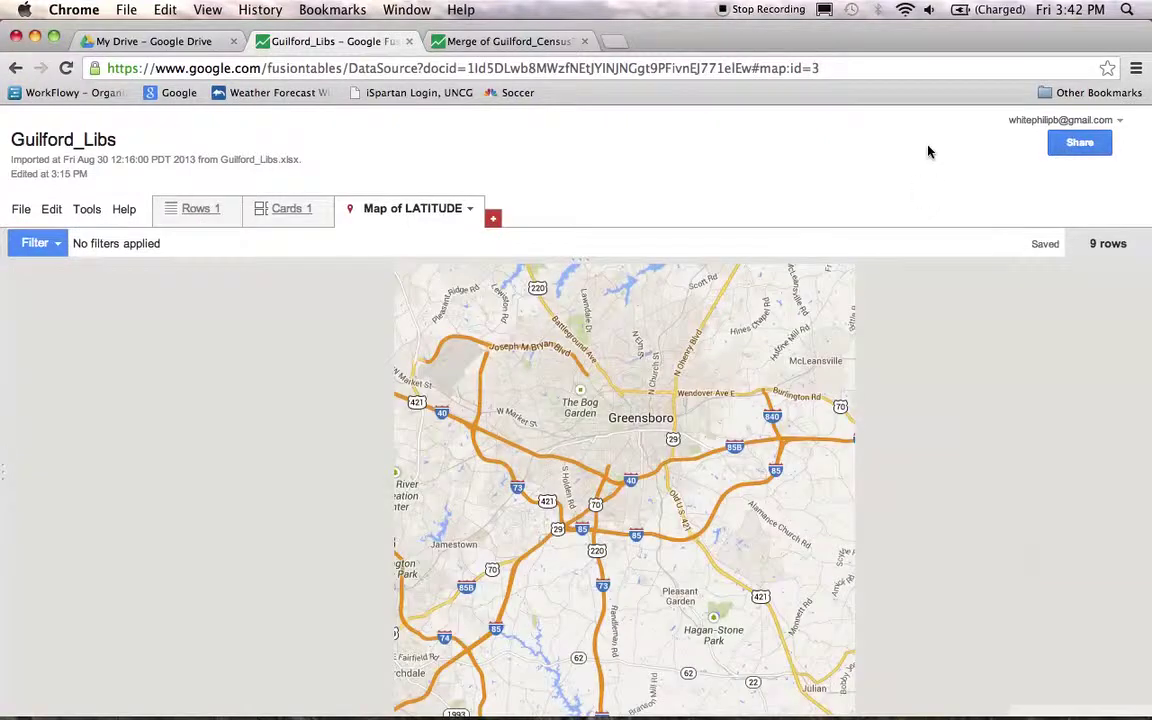
- Set the Guilford_Libs table's sharing visibility to Public on the web
left_click(1065, 144)
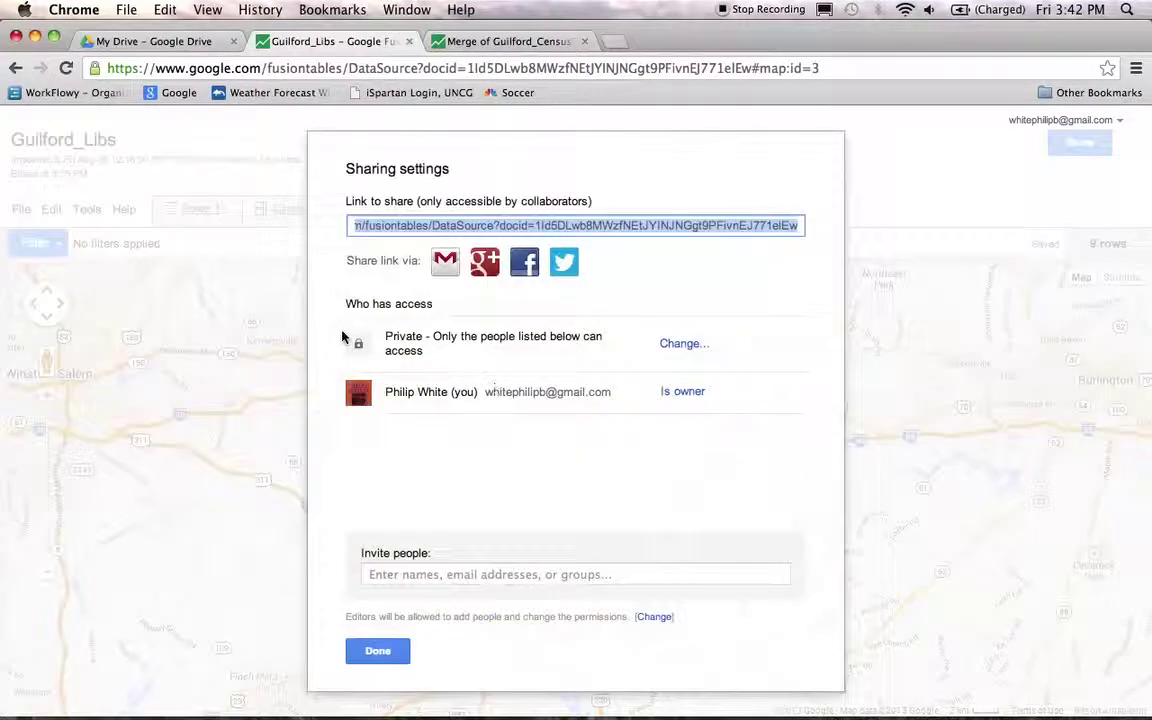
left_click(684, 345)
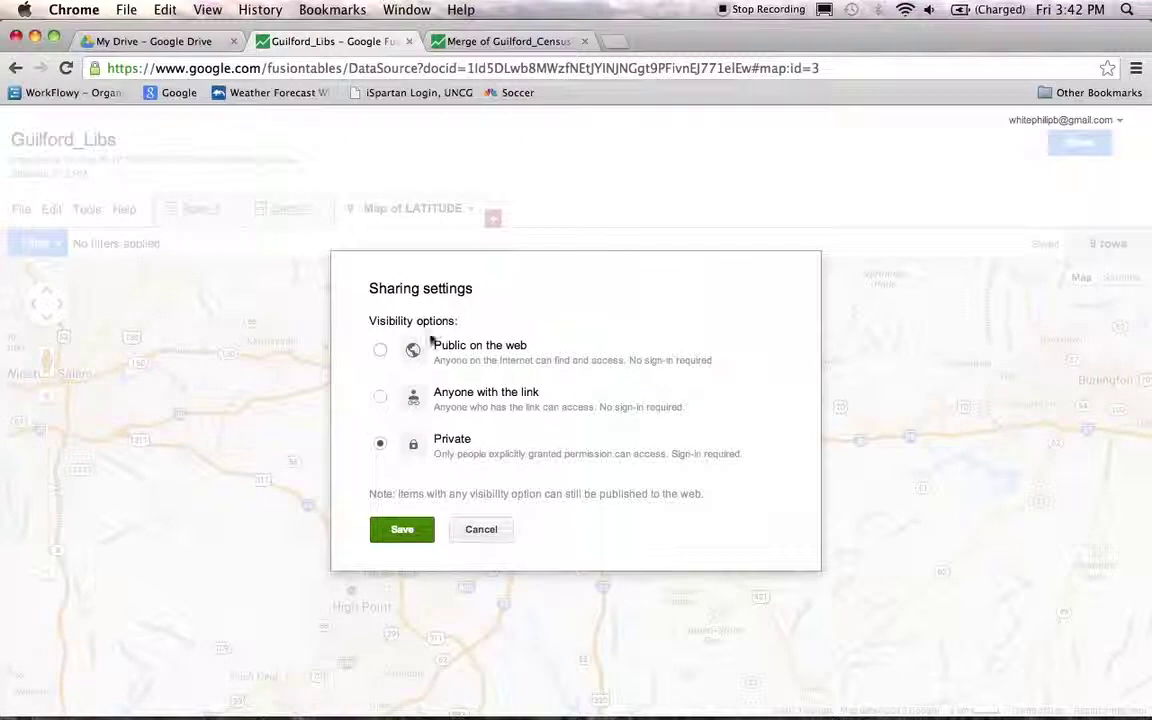
left_click(381, 350)
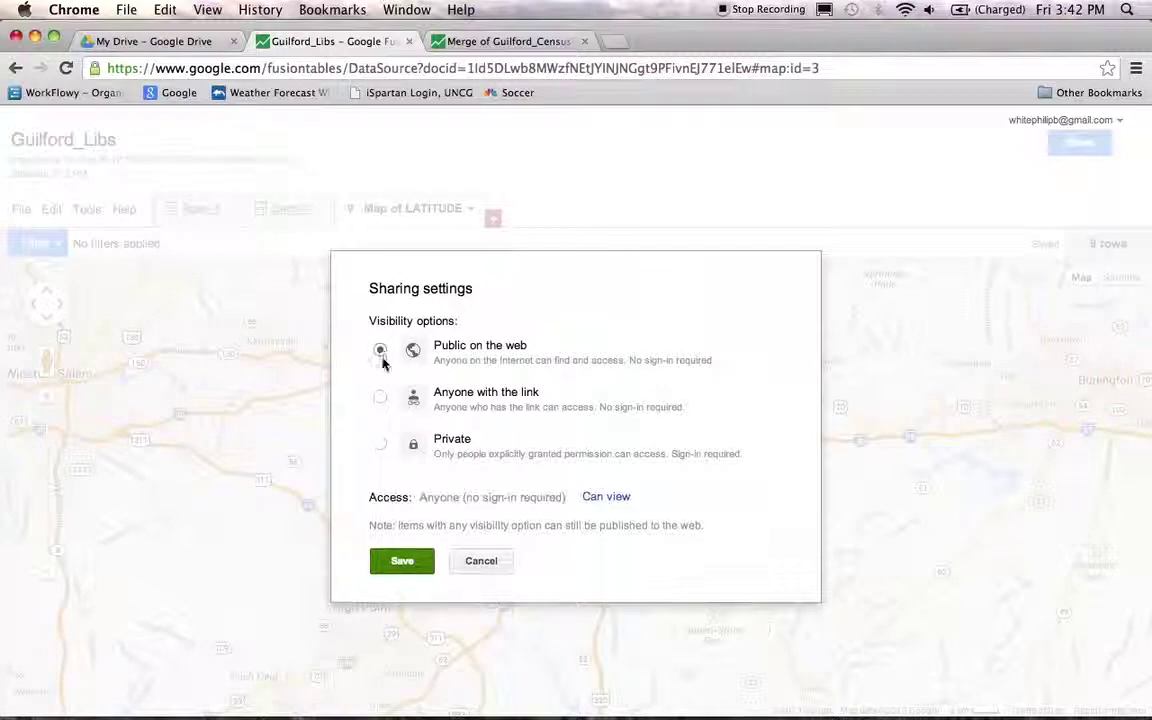
left_click(401, 563)
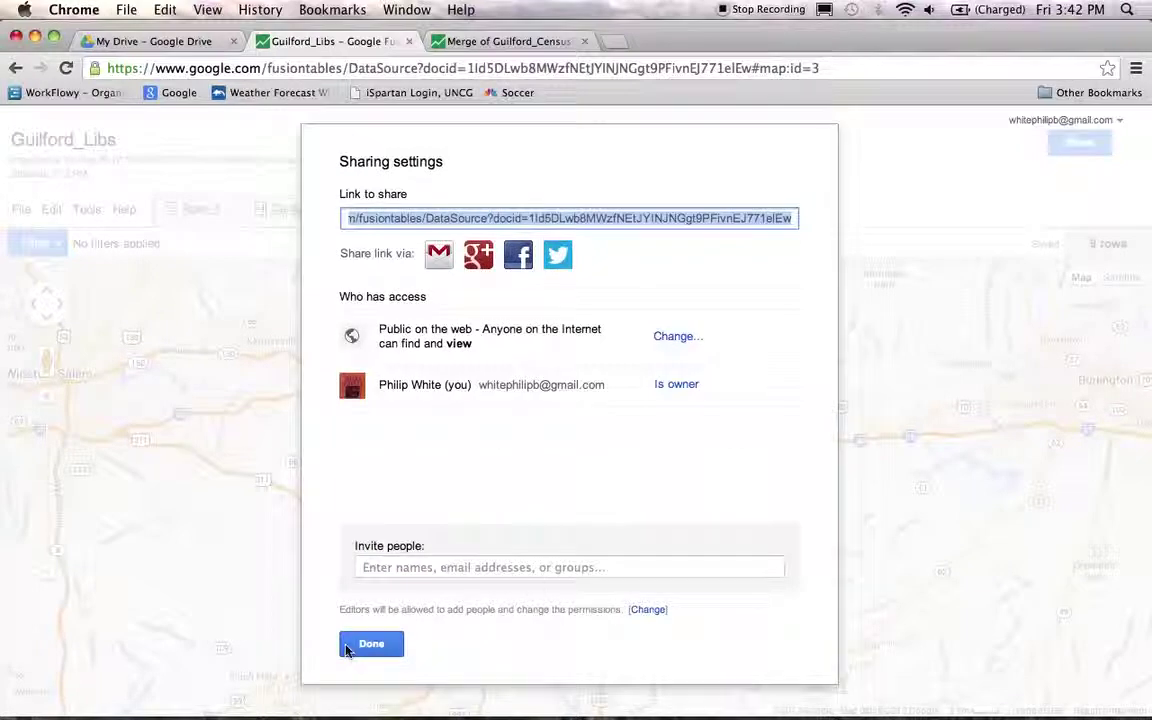
left_click(375, 646)
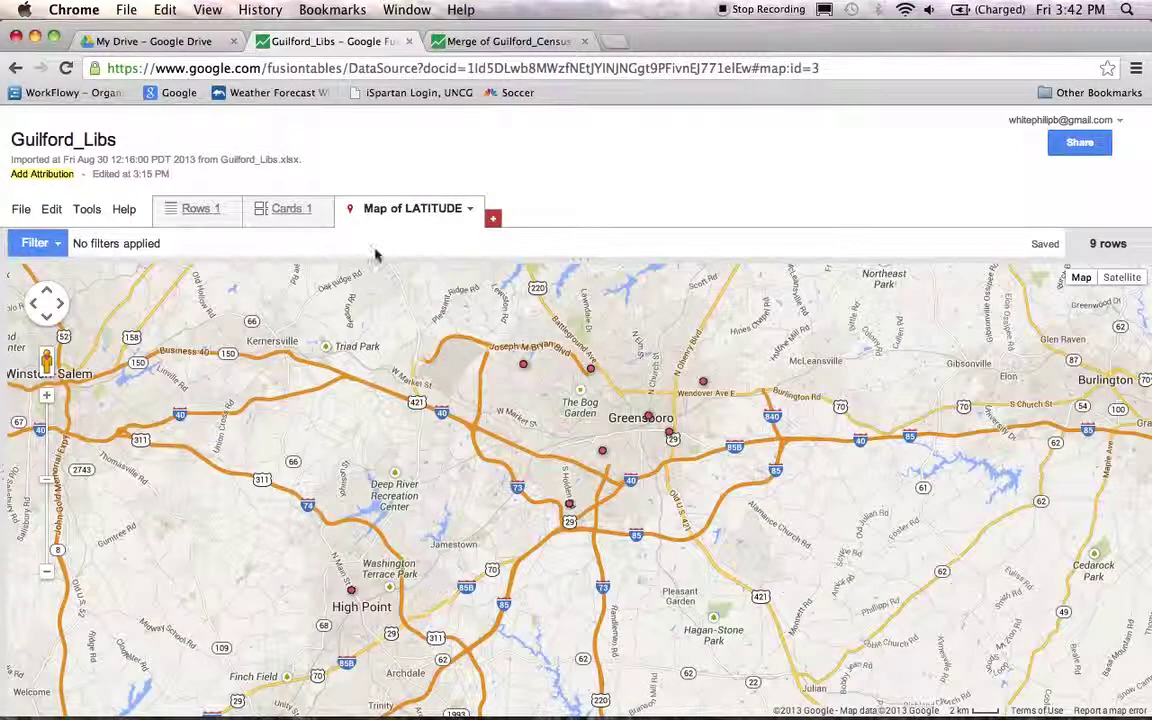
- Open a blank Chrome tab next to the Merge of Guilford_Census table tab
left_click(474, 45)
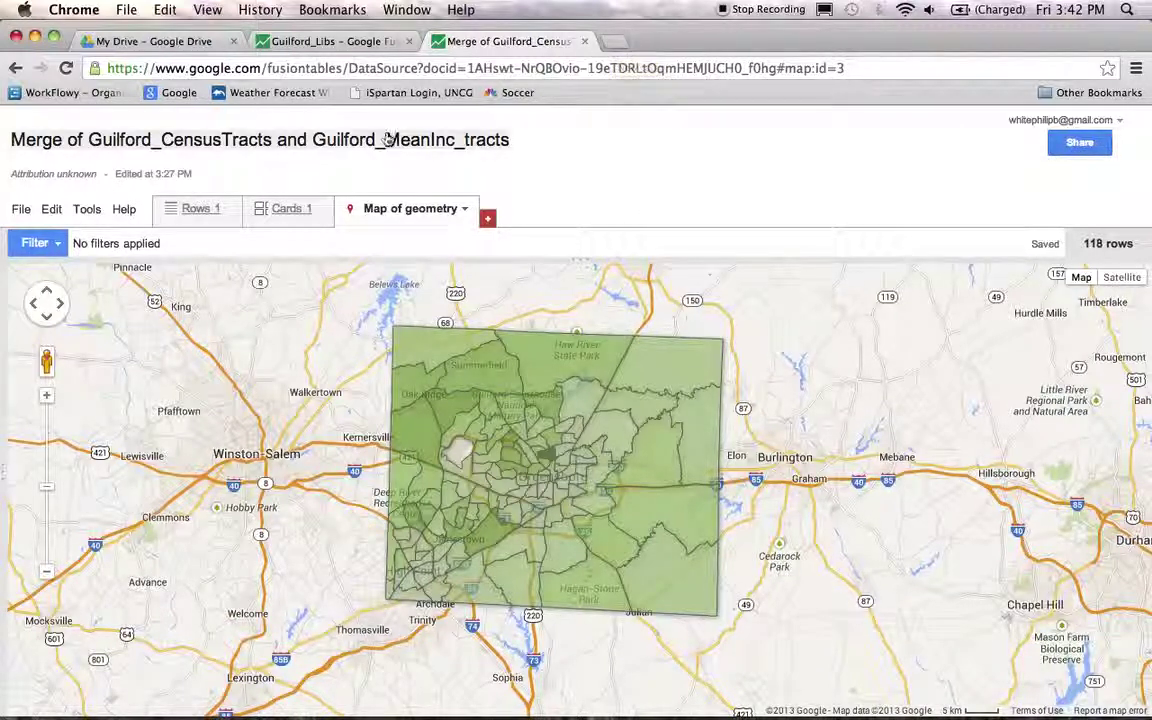
left_click(616, 44)
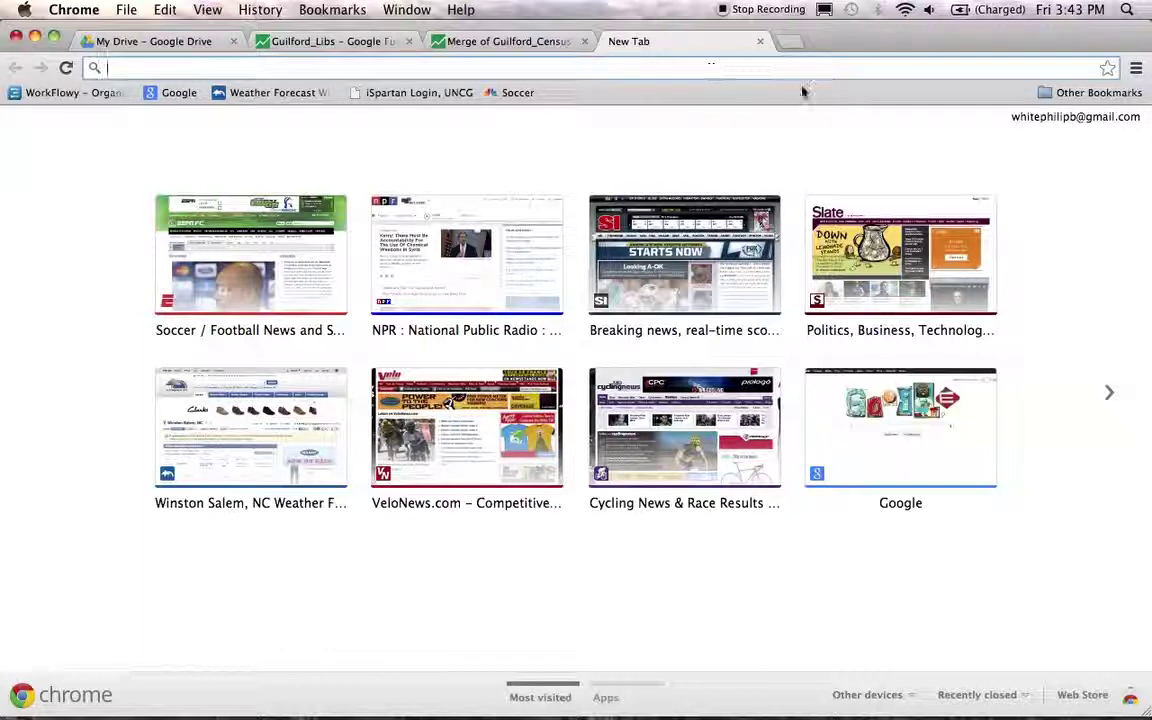
- Load the FusionTablesLayer Wizard bookmark in the new tab, then return to the merged tract table
left_click(1068, 95)
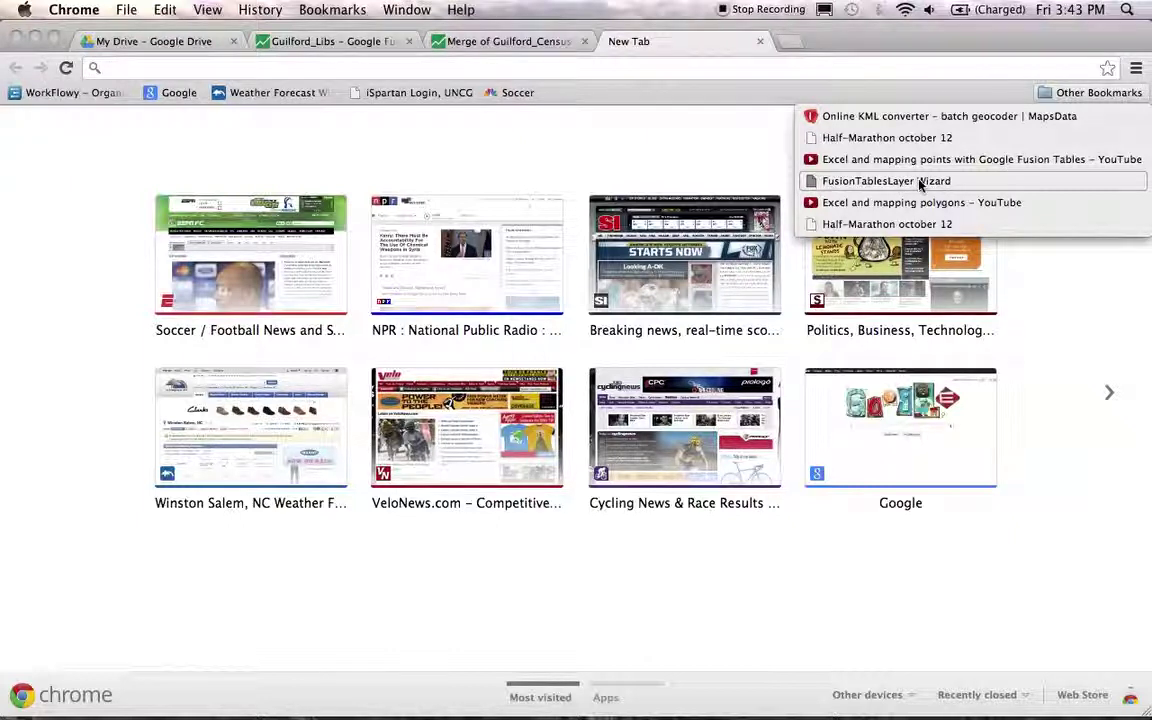
left_click(940, 184)
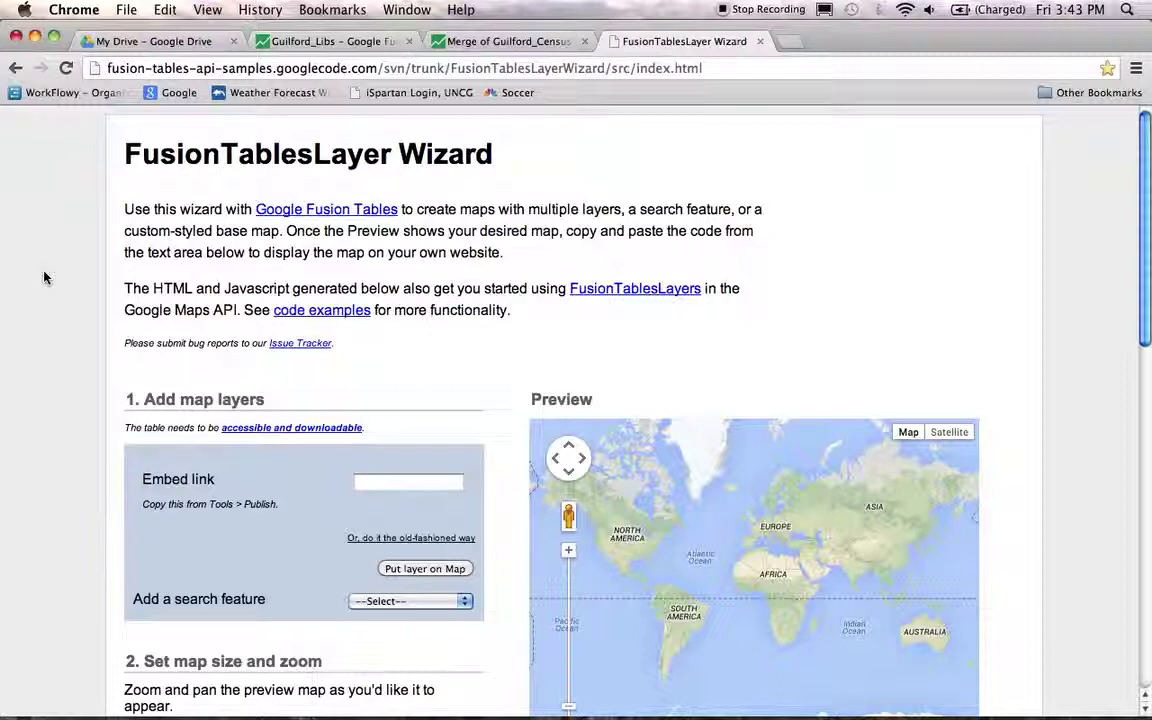
left_click(467, 45)
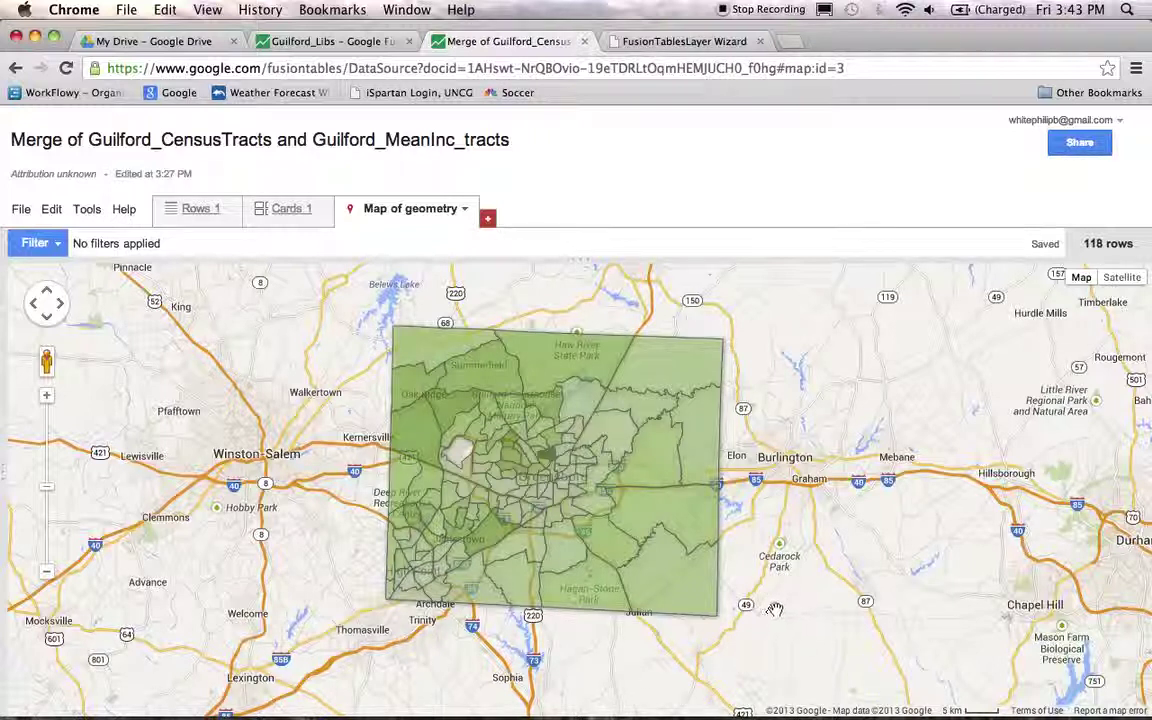
left_click(332, 43)
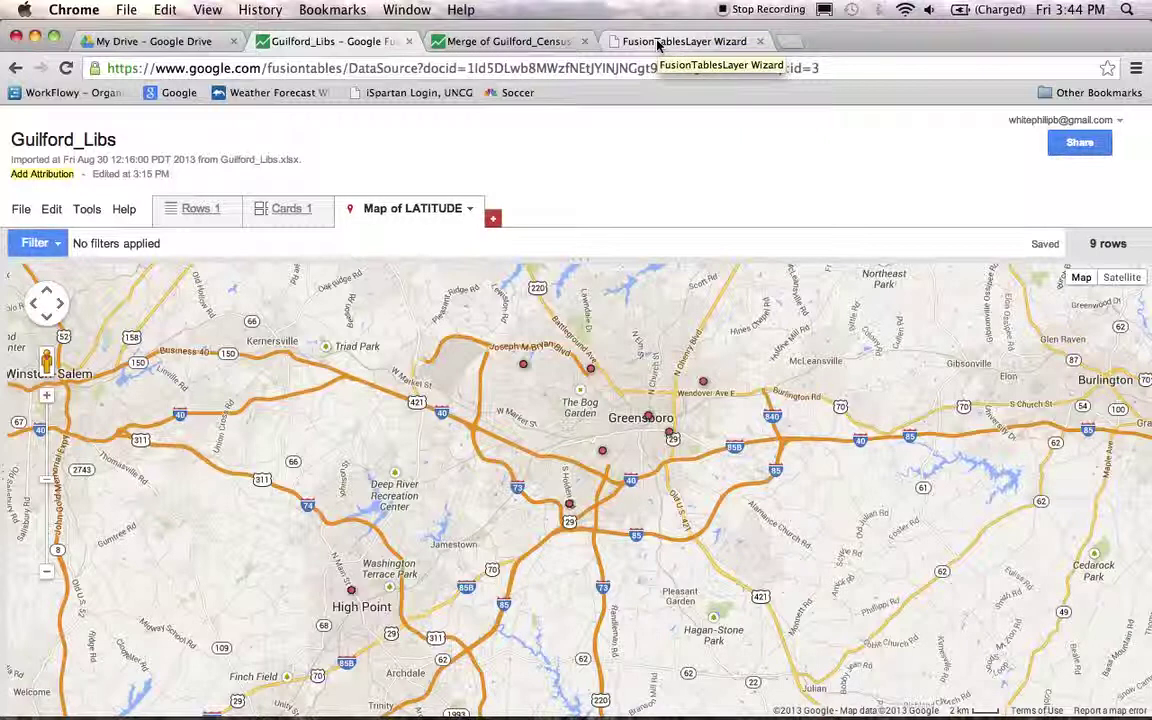
left_click(489, 44)
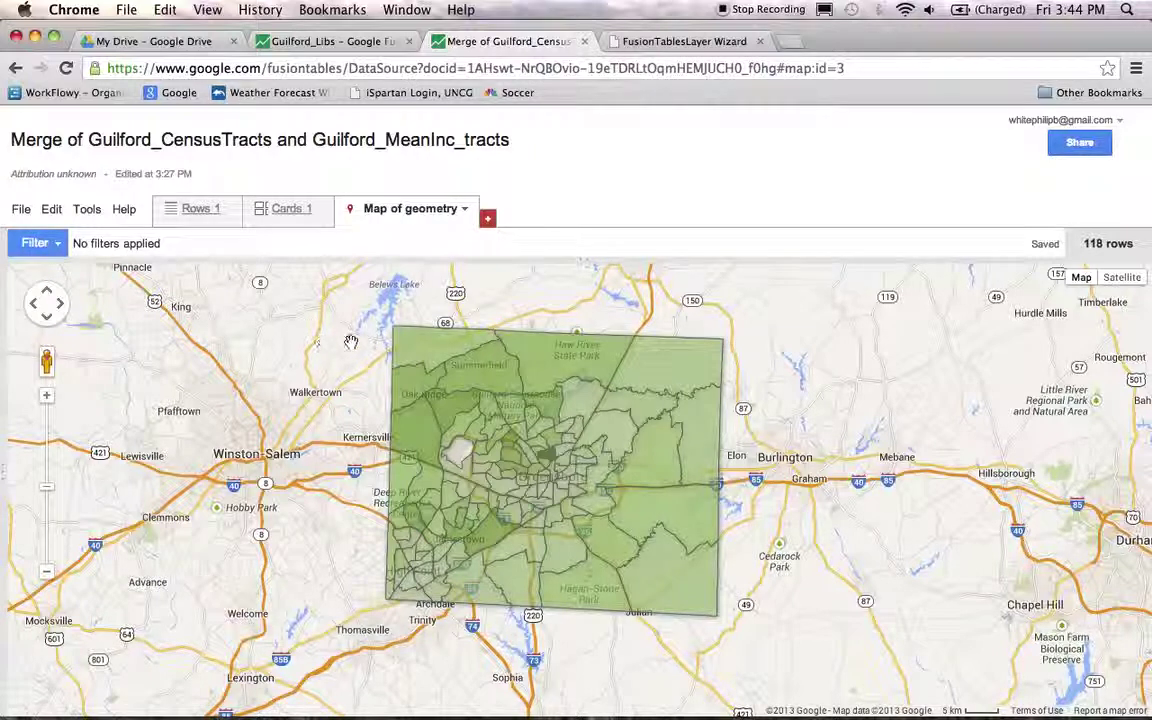
left_click(398, 210)
left_click(398, 210)
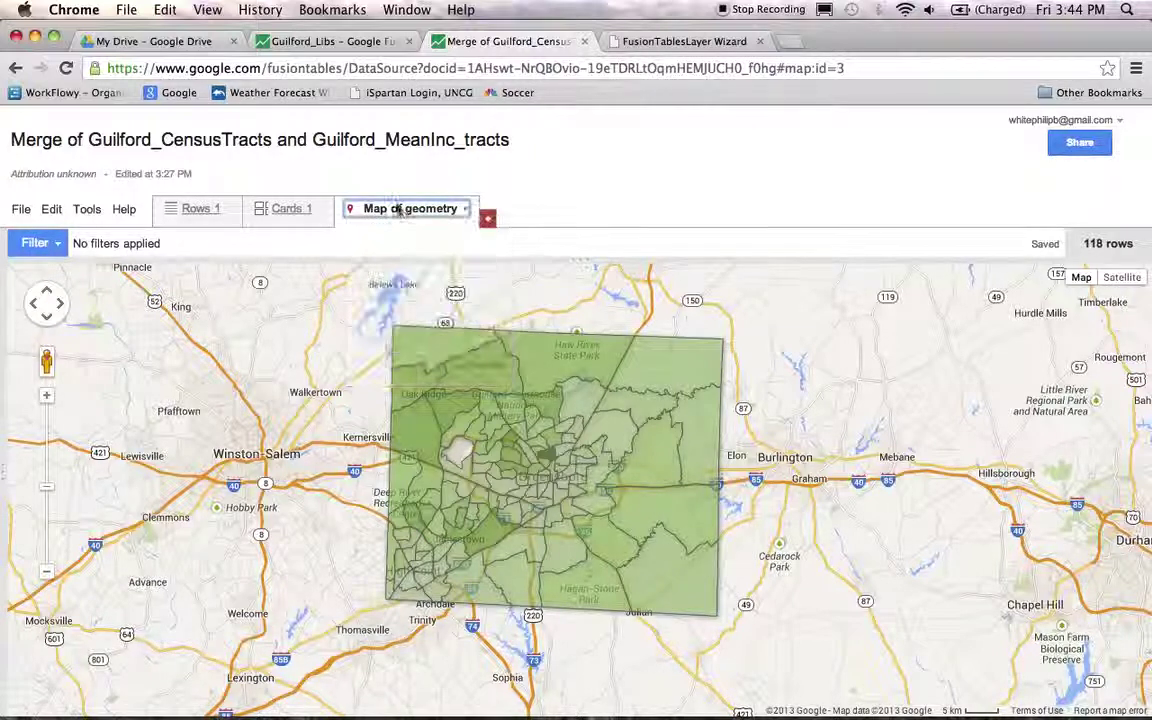
- Copy the tract map's 500×300 iframe embed HTML from the Tools > Publish dialog
left_click(86, 212)
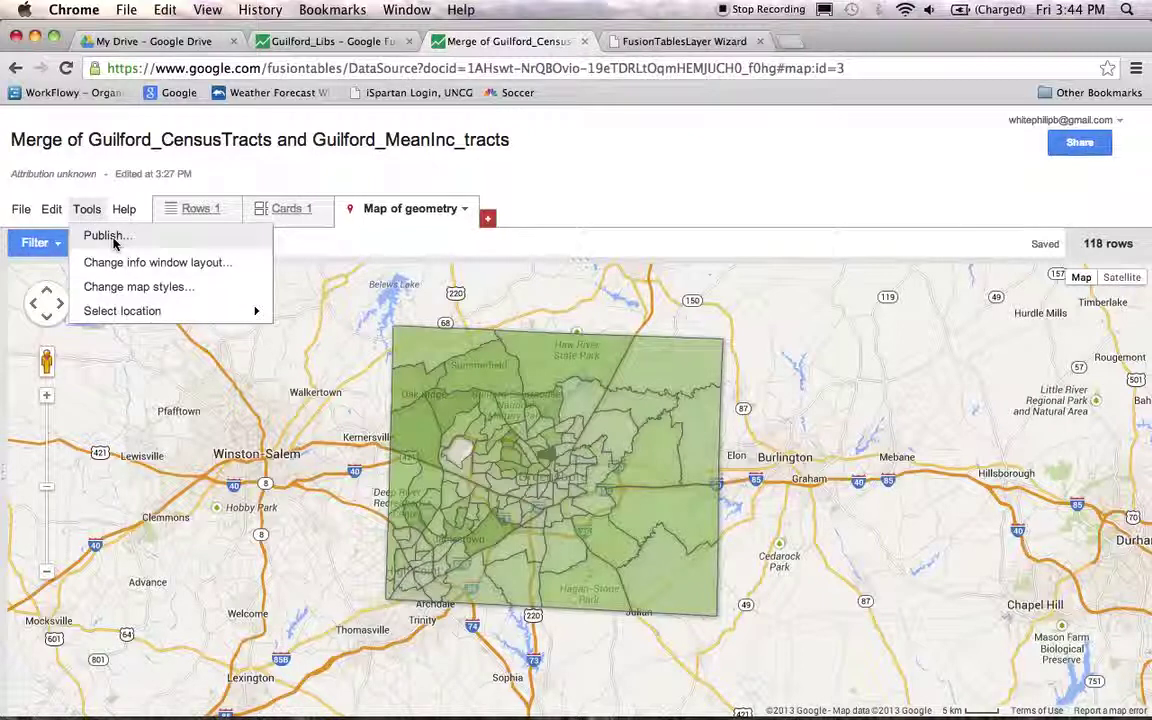
left_click(112, 238)
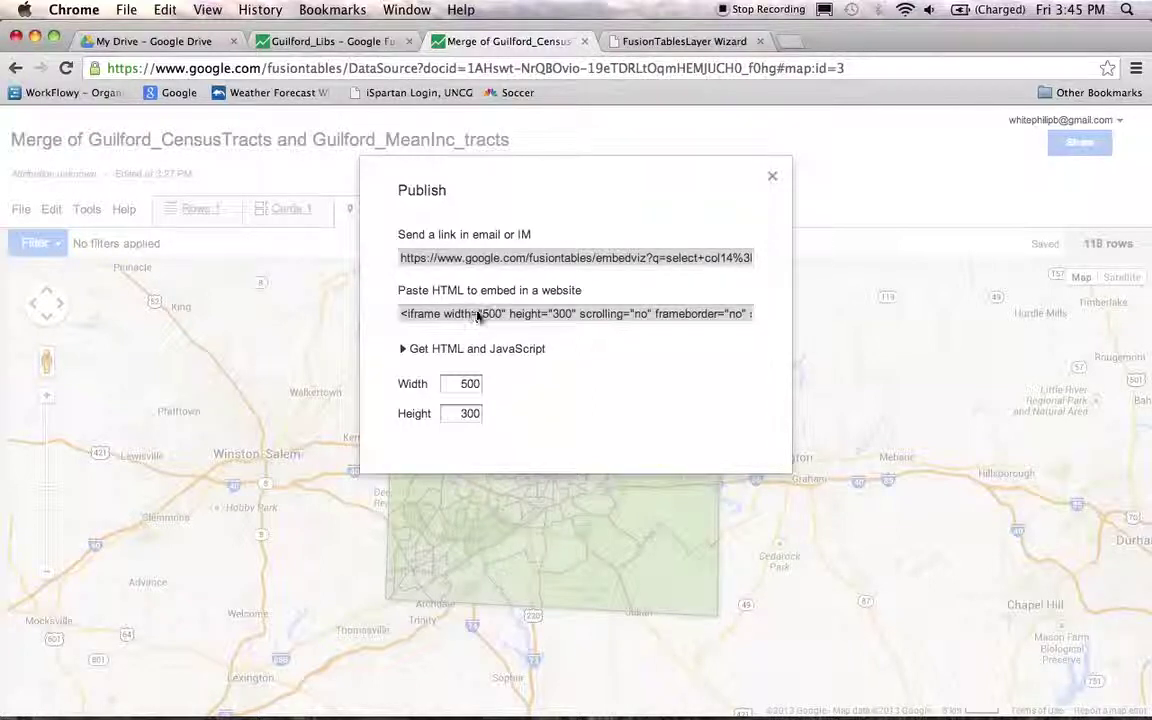
left_click(430, 316)
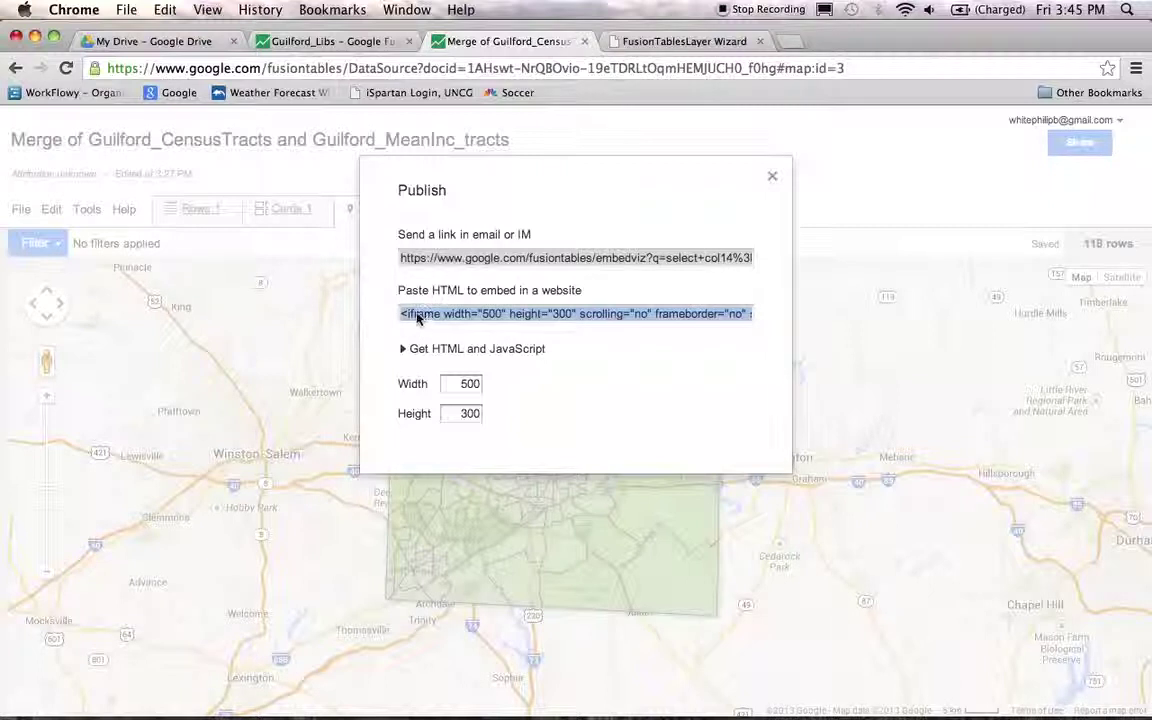
right_click(421, 313)
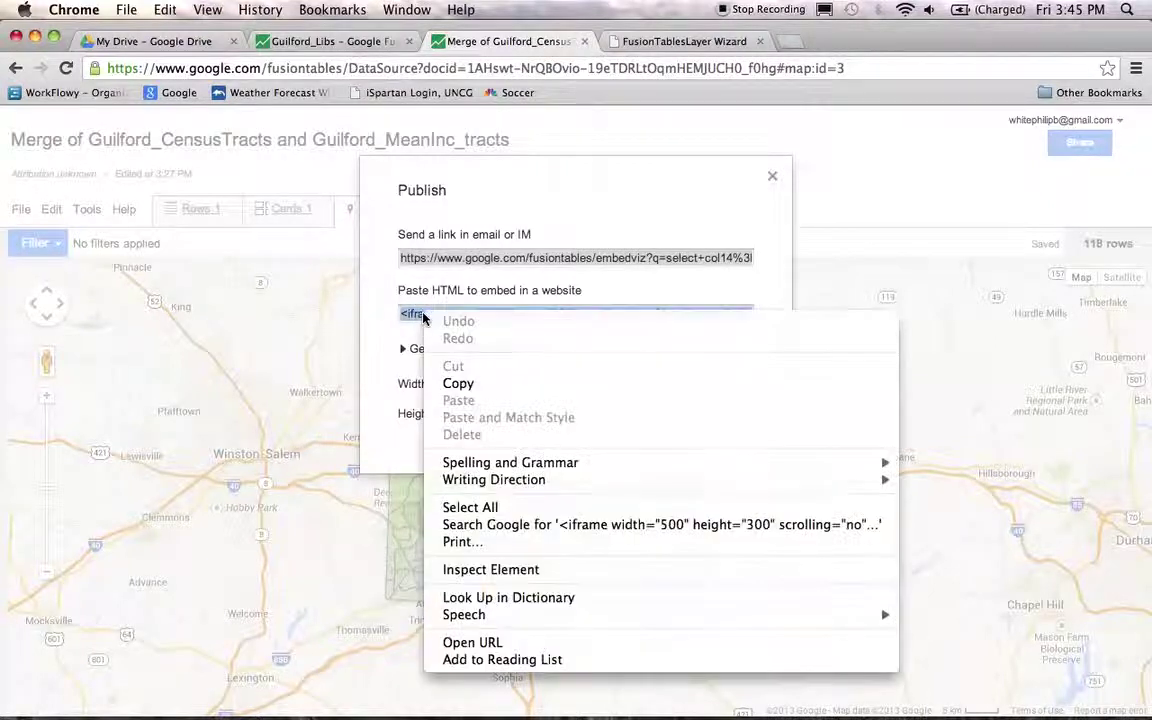
left_click(507, 386)
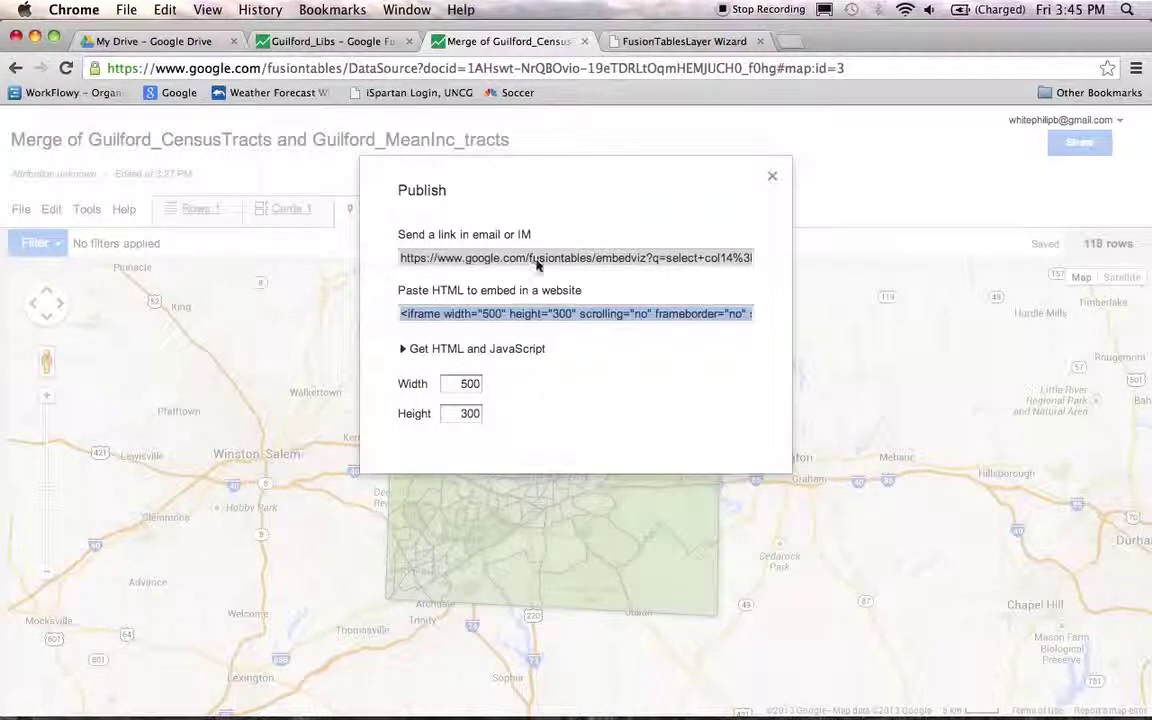
- Paste the tract map's iframe code into the Wizard's Embed link field and put the layer on the map
left_click(656, 42)
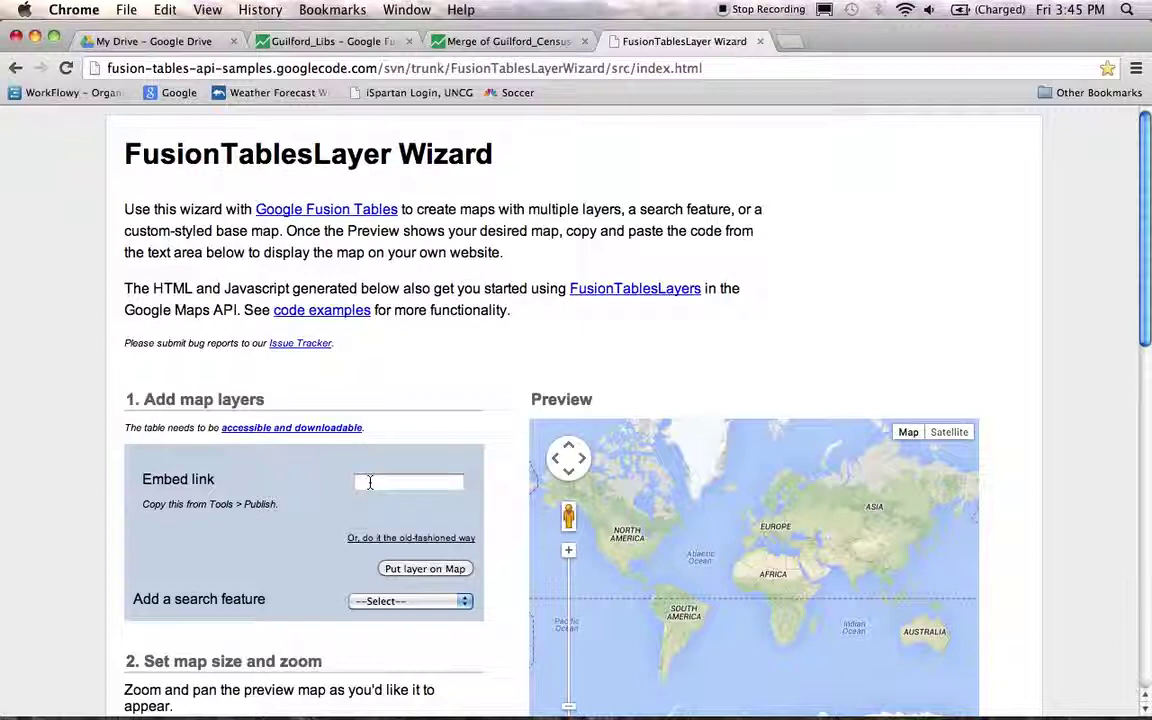
right_click(370, 483)
left_click(370, 484)
right_click(370, 485)
left_click(410, 563)
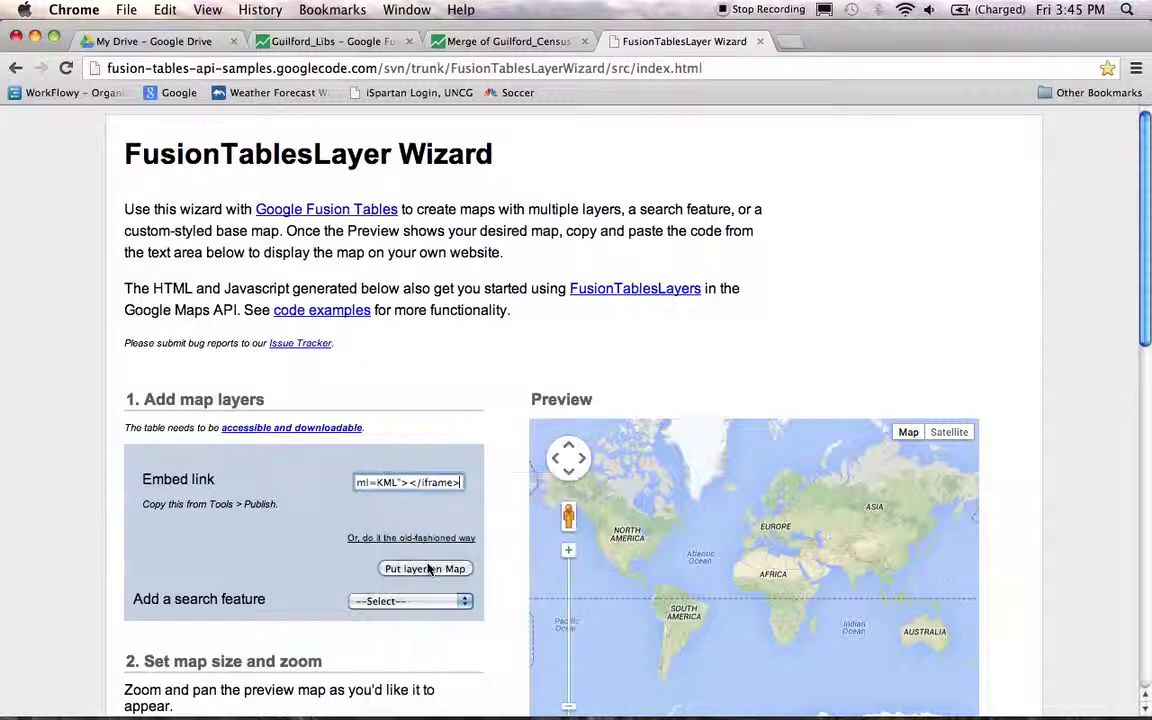
left_click(404, 571)
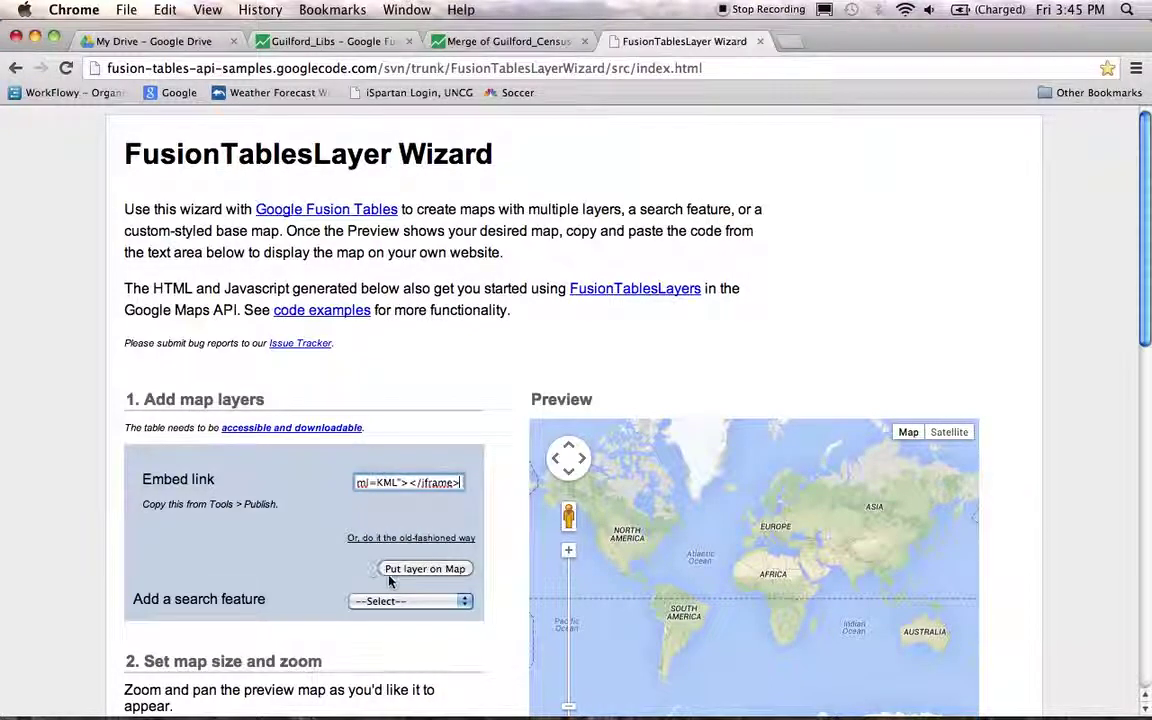
left_click(418, 572)
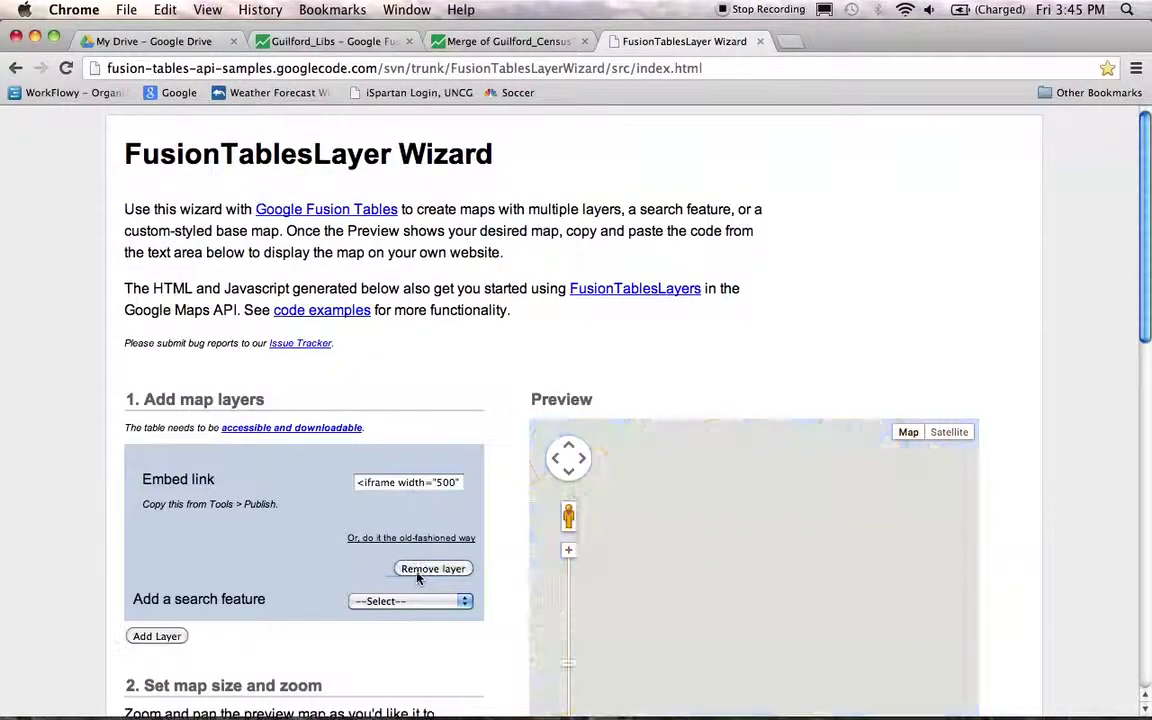
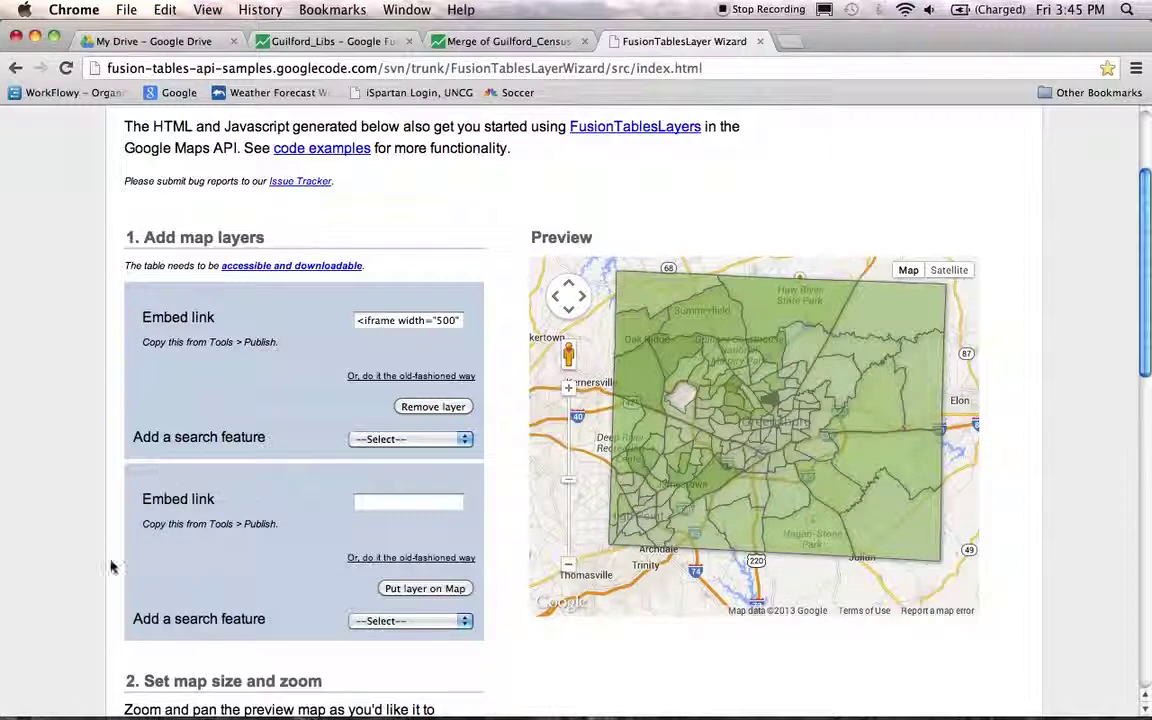
- Copy the Guilford_Libs map's iframe embed code from Tools > Publish, then return to the Wizard
left_click(320, 43)
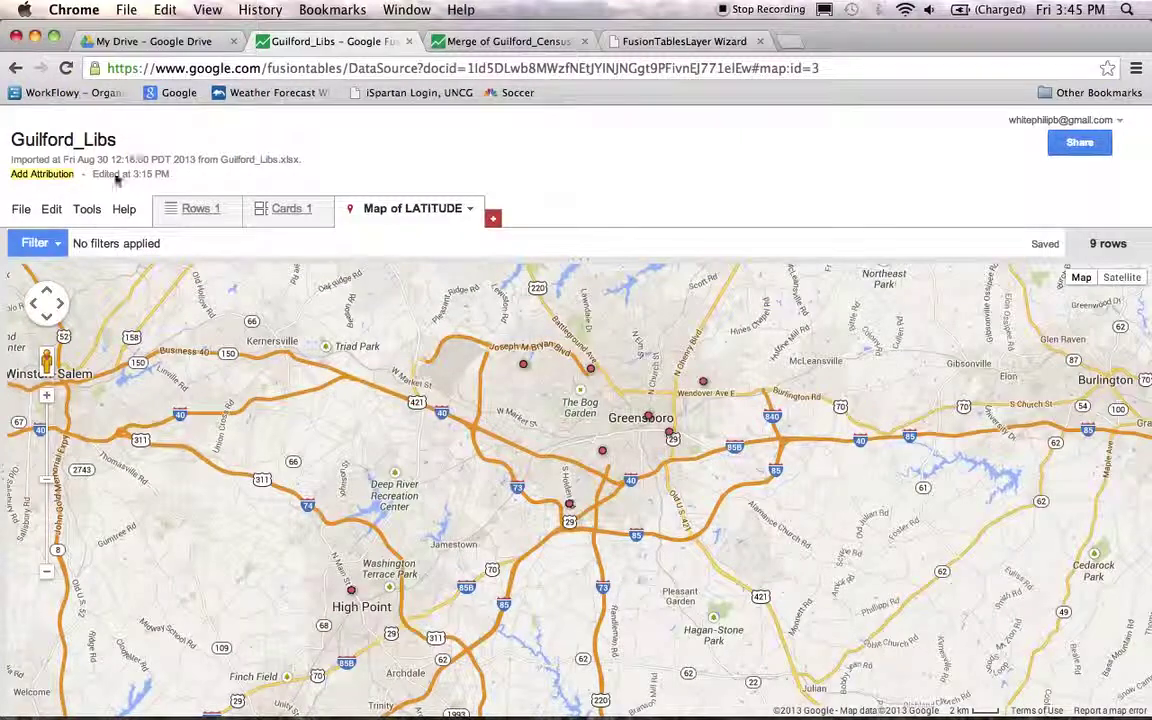
left_click(88, 210)
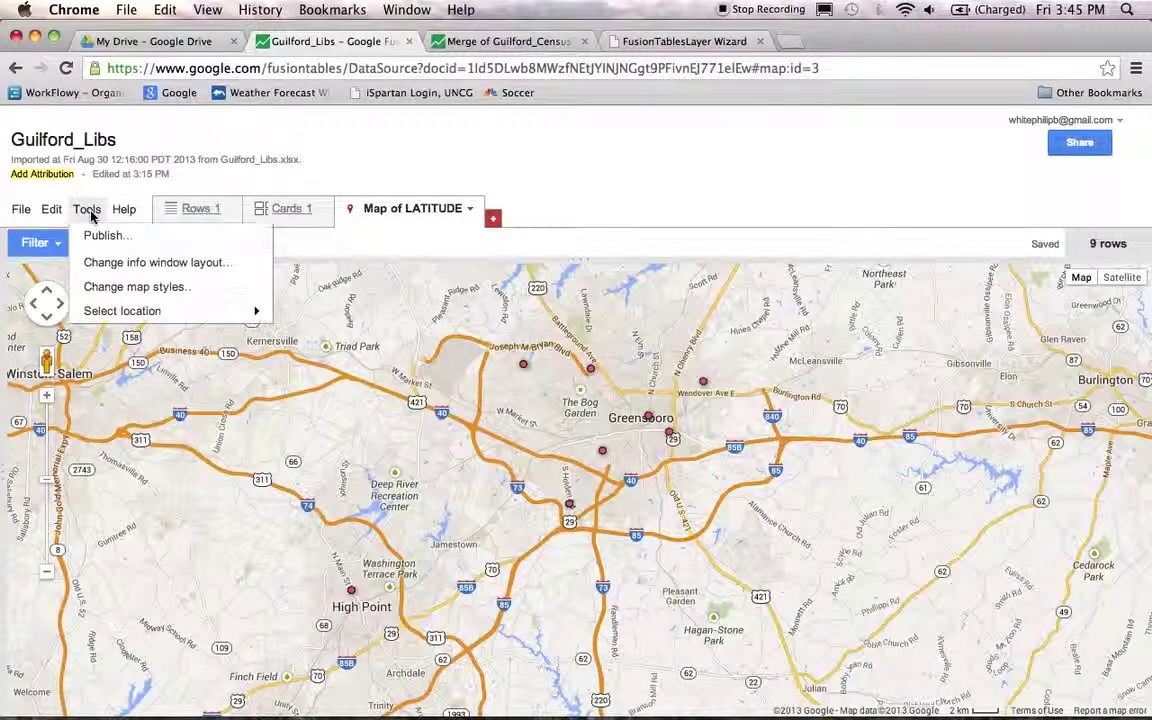
left_click(92, 211)
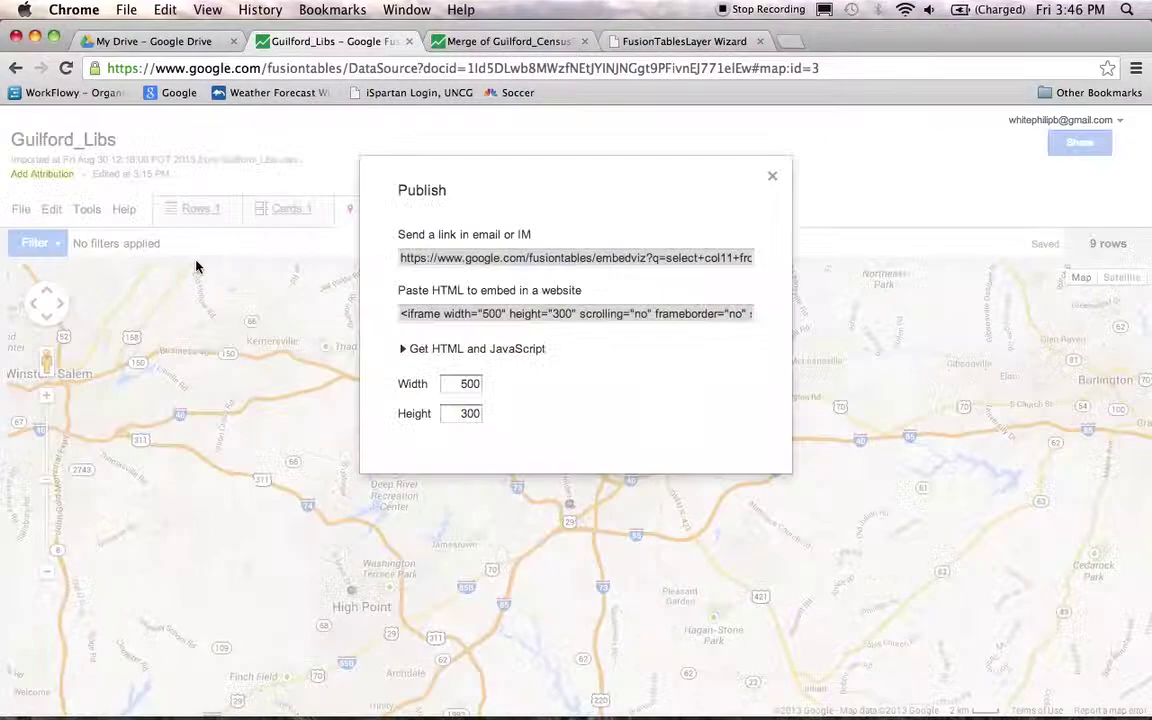
left_click(462, 316)
right_click(462, 316)
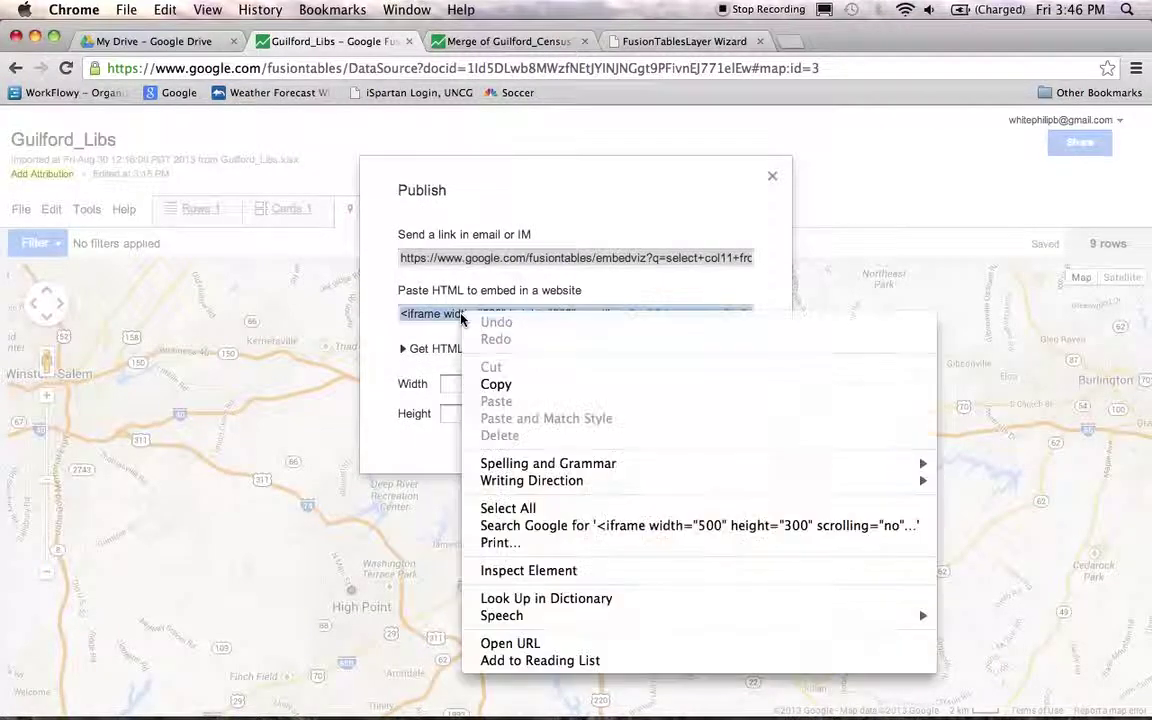
left_click(522, 388)
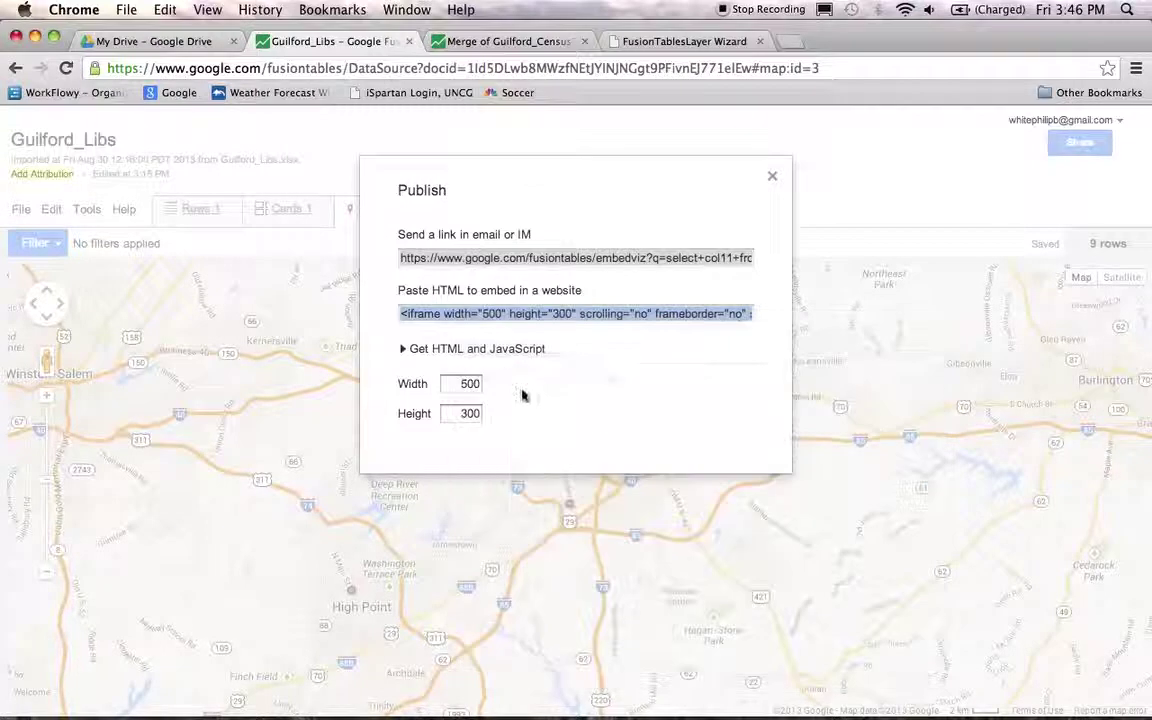
left_click(645, 43)
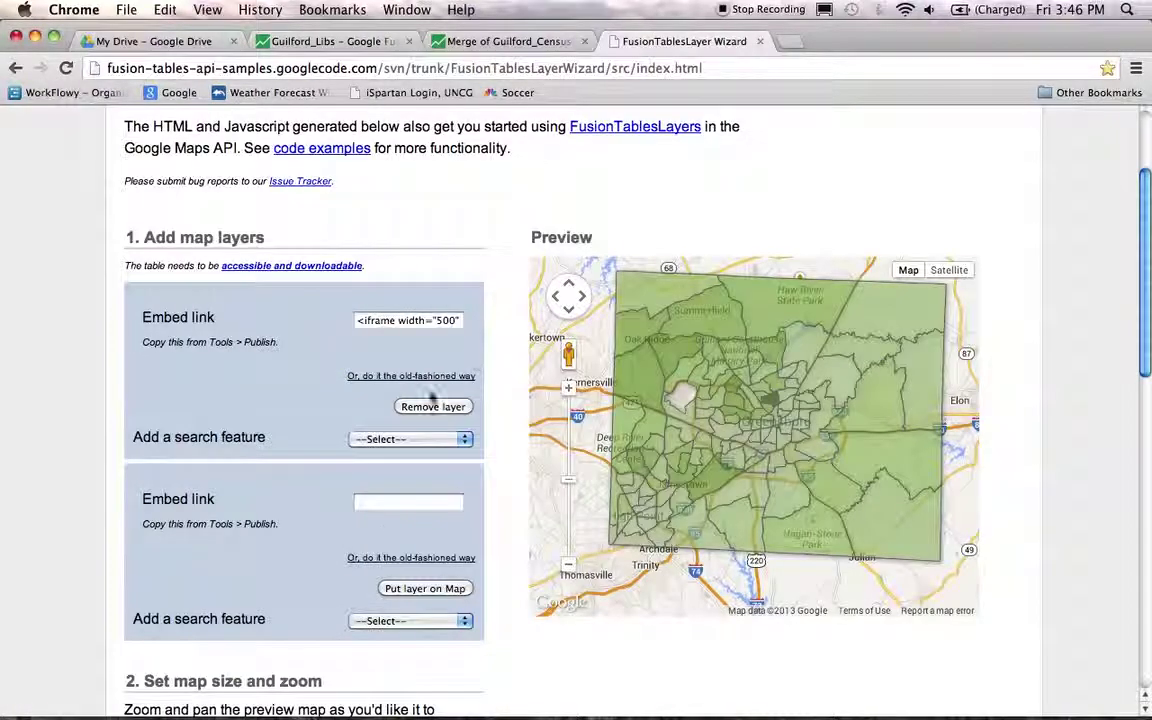
- Paste the Guilford_Libs embed code into the second layer field and put the library layer on the map
right_click(386, 501)
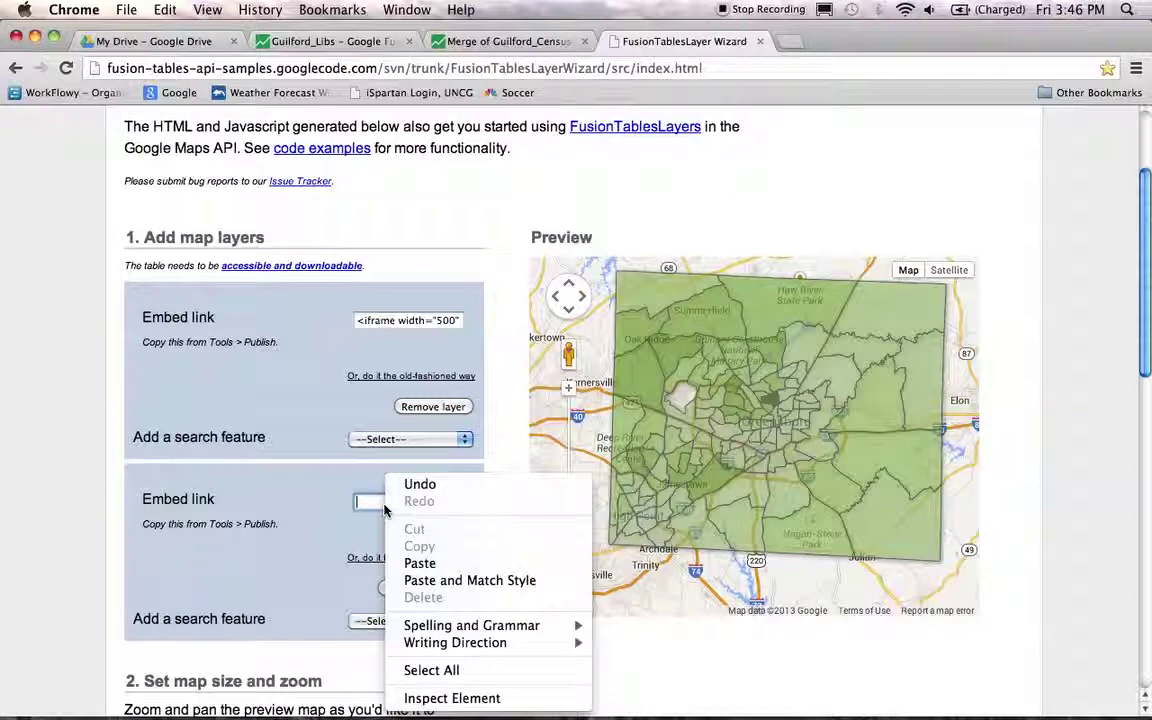
left_click(463, 563)
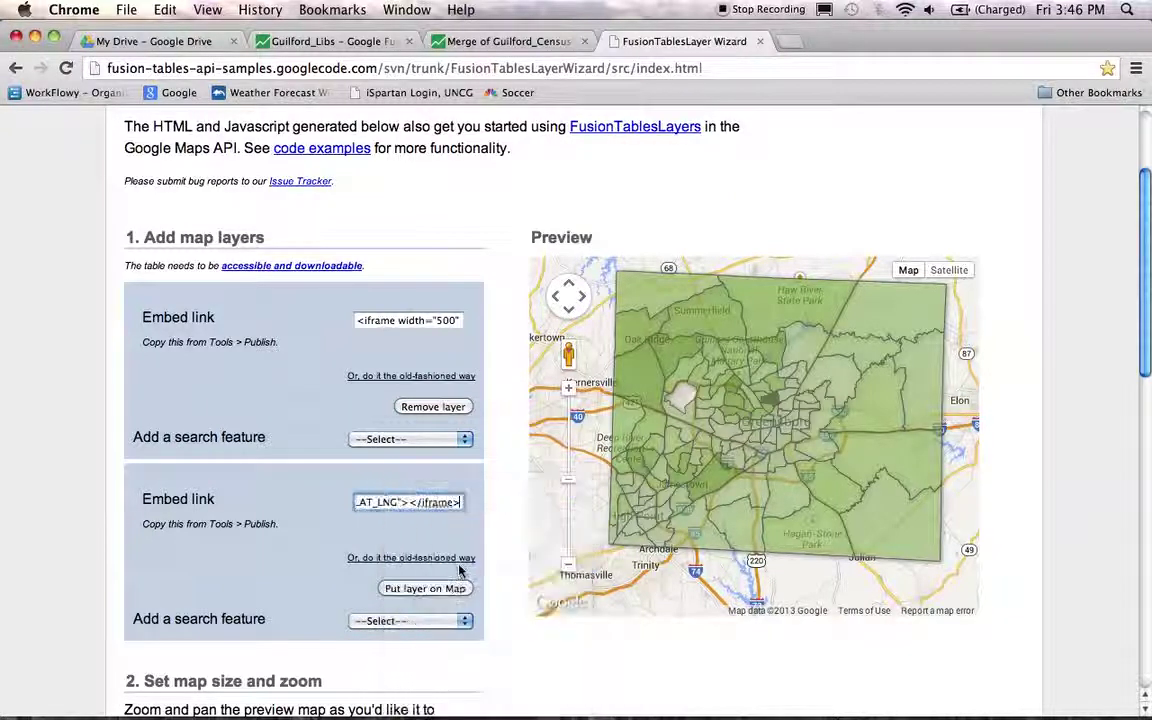
left_click(399, 594)
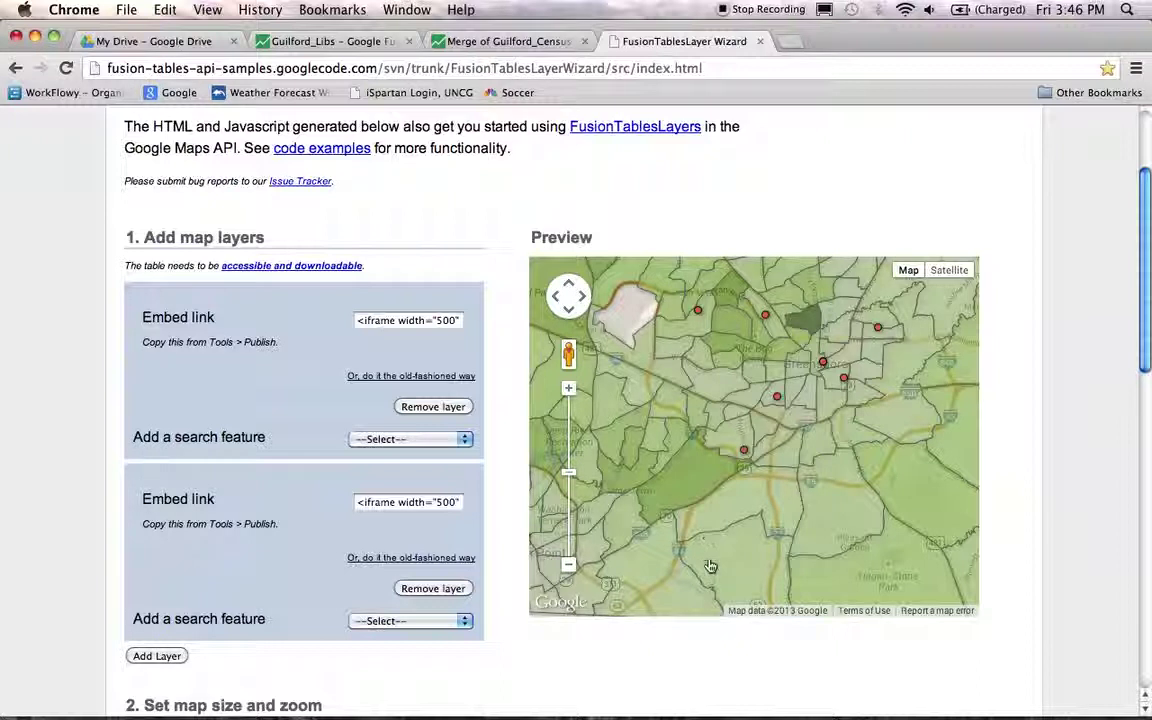
left_click_drag(661, 398, 657, 406)
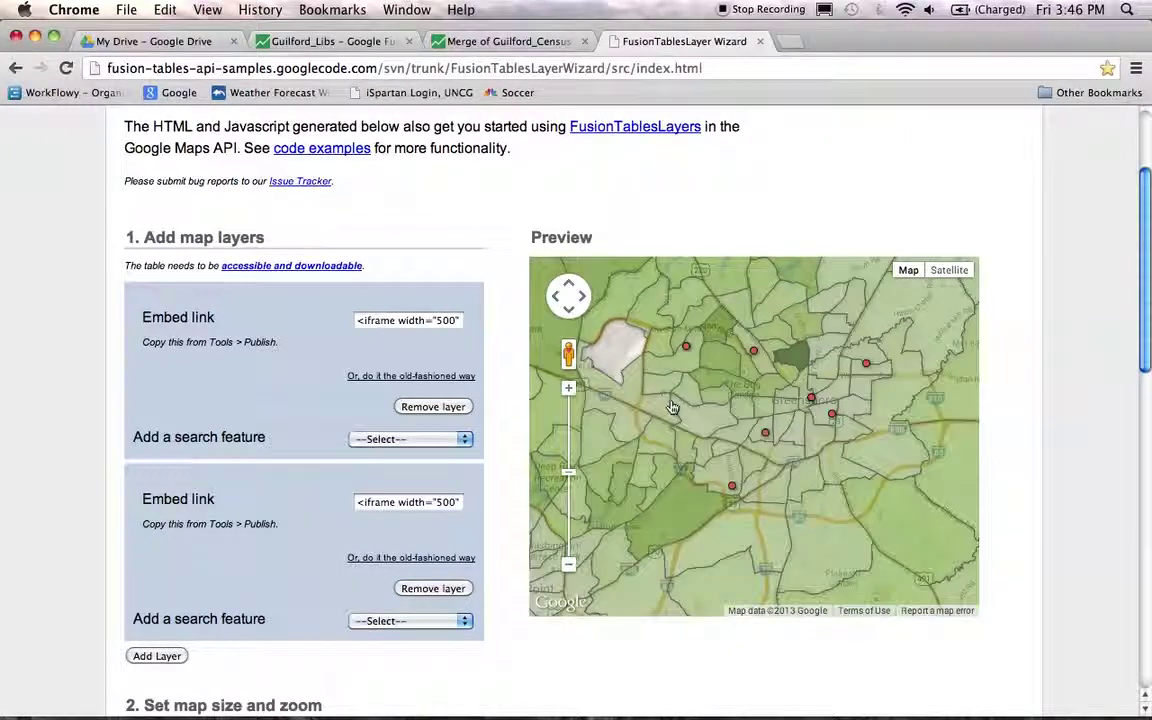
scroll(85, 357, "down", 8)
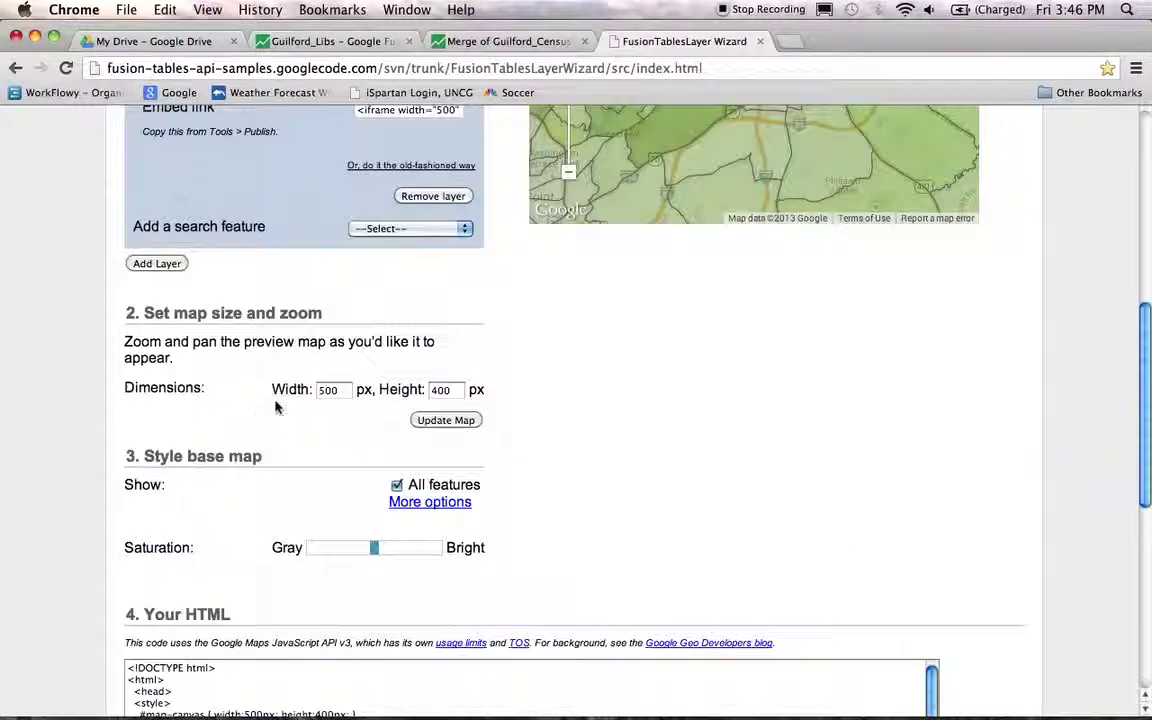
- Resize the preview map to 800 by 700 px
double_click(349, 390)
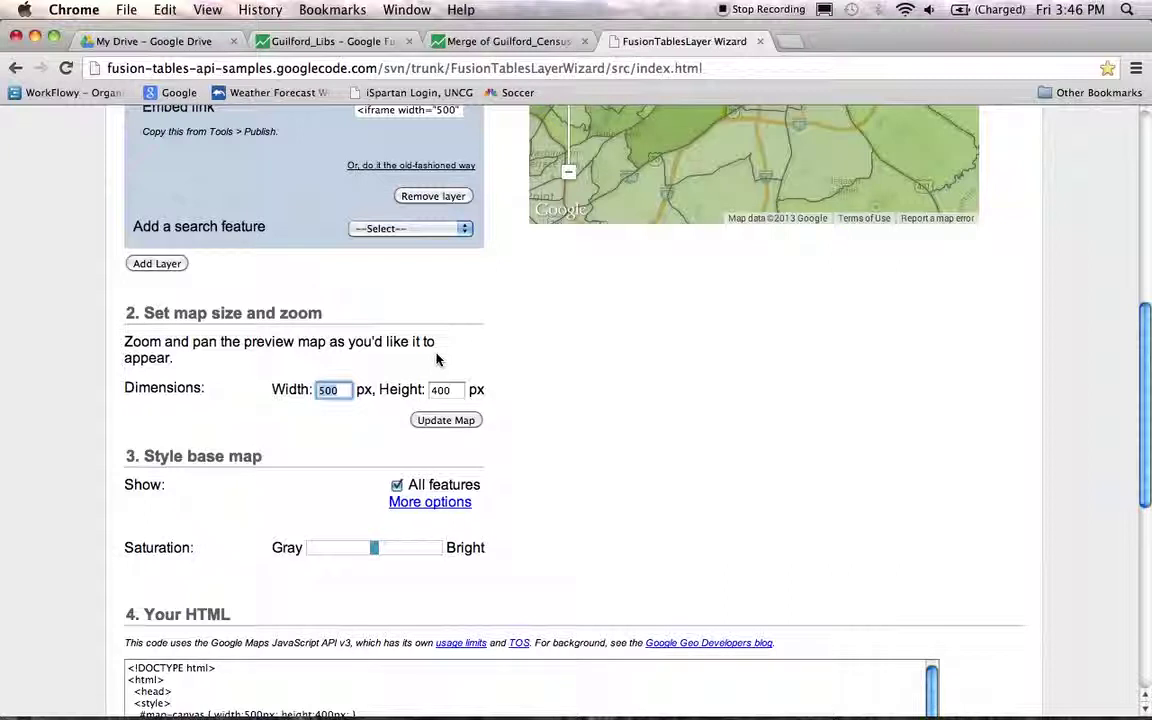
type("8")
key("Tab")
key("Tab")
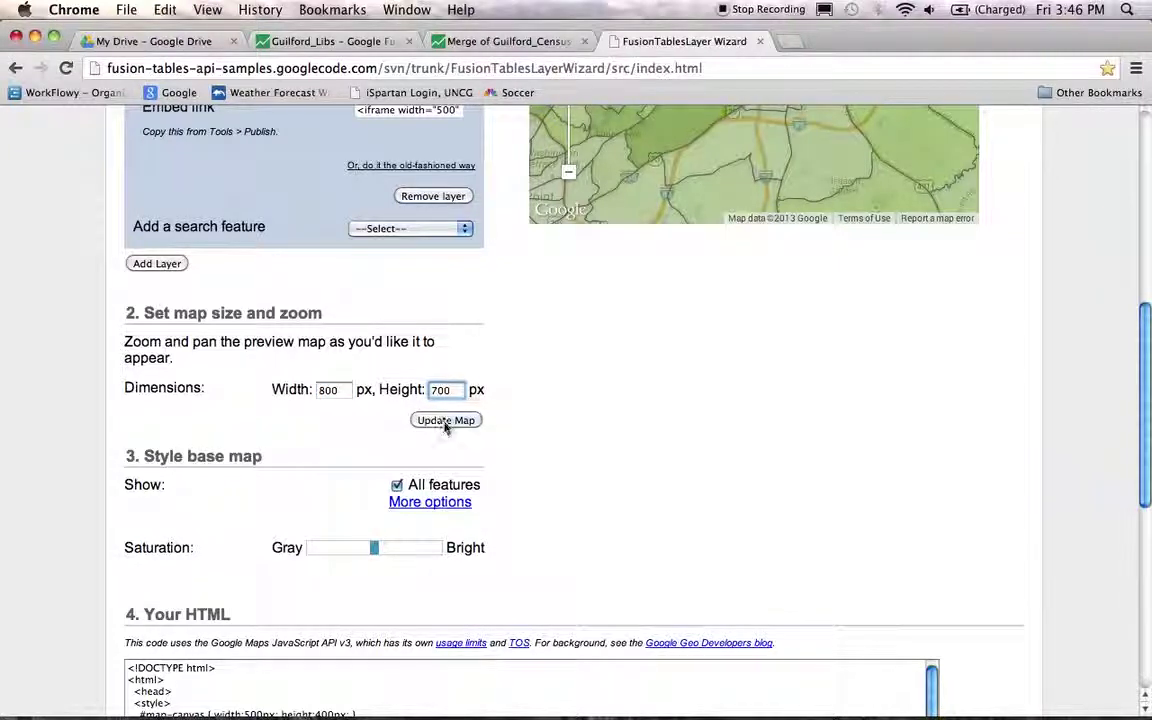
left_click(446, 421)
- Widen the preview map to 850 px and update it
scroll(926, 442, "down", 5)
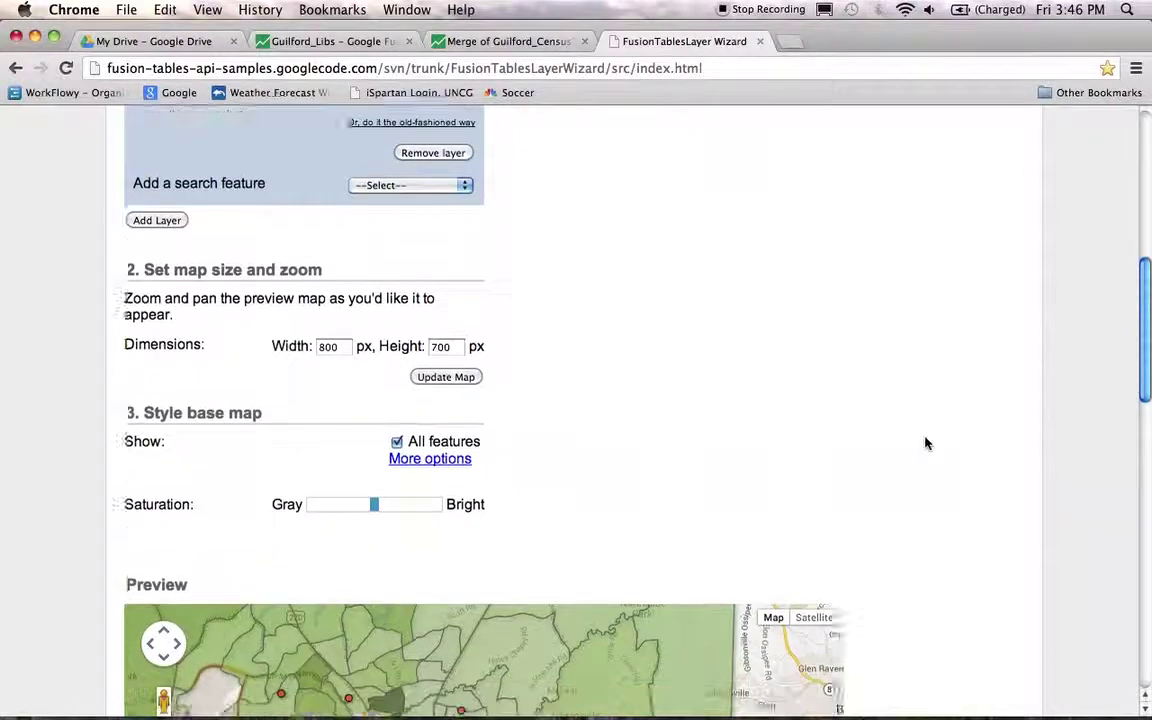
scroll(942, 439, "down", 10)
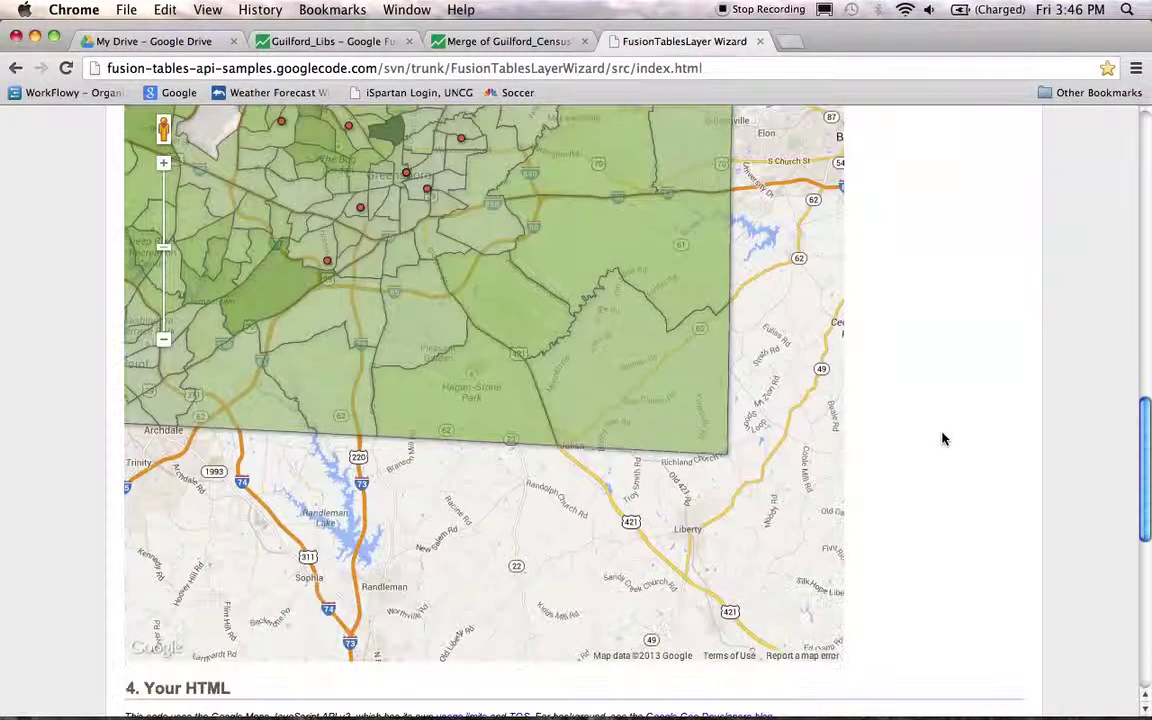
scroll(942, 439, "up", 2)
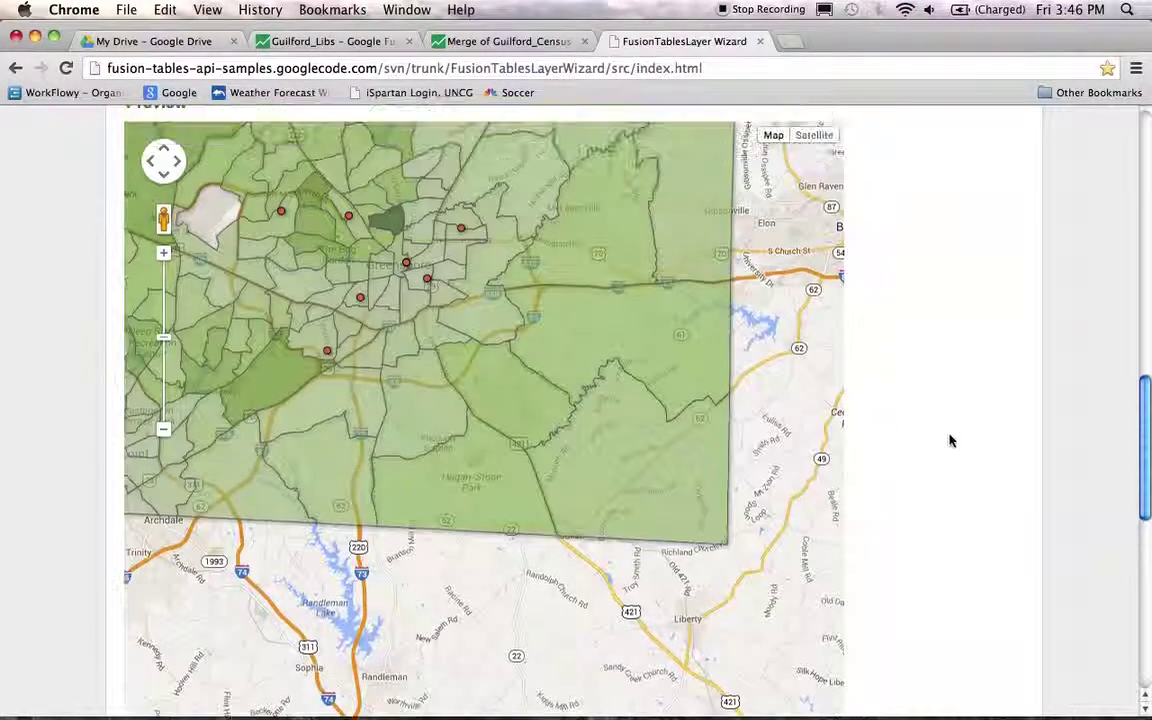
left_click_drag(343, 184, 427, 369)
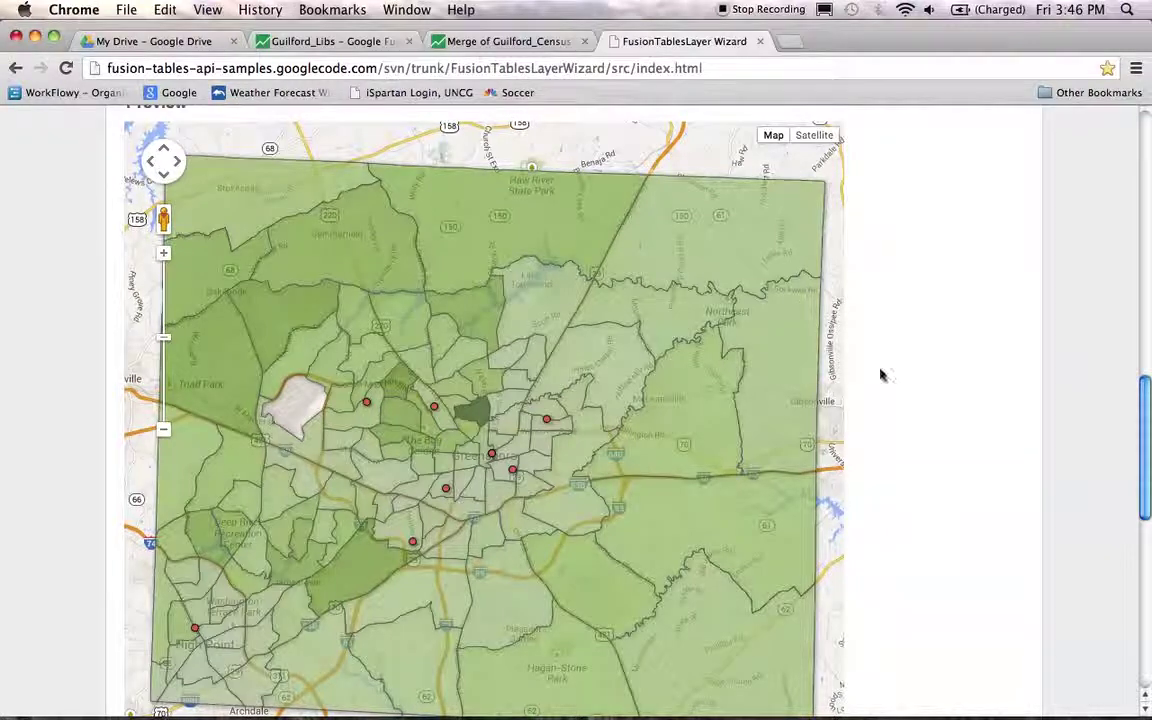
scroll(956, 365, "up", 8)
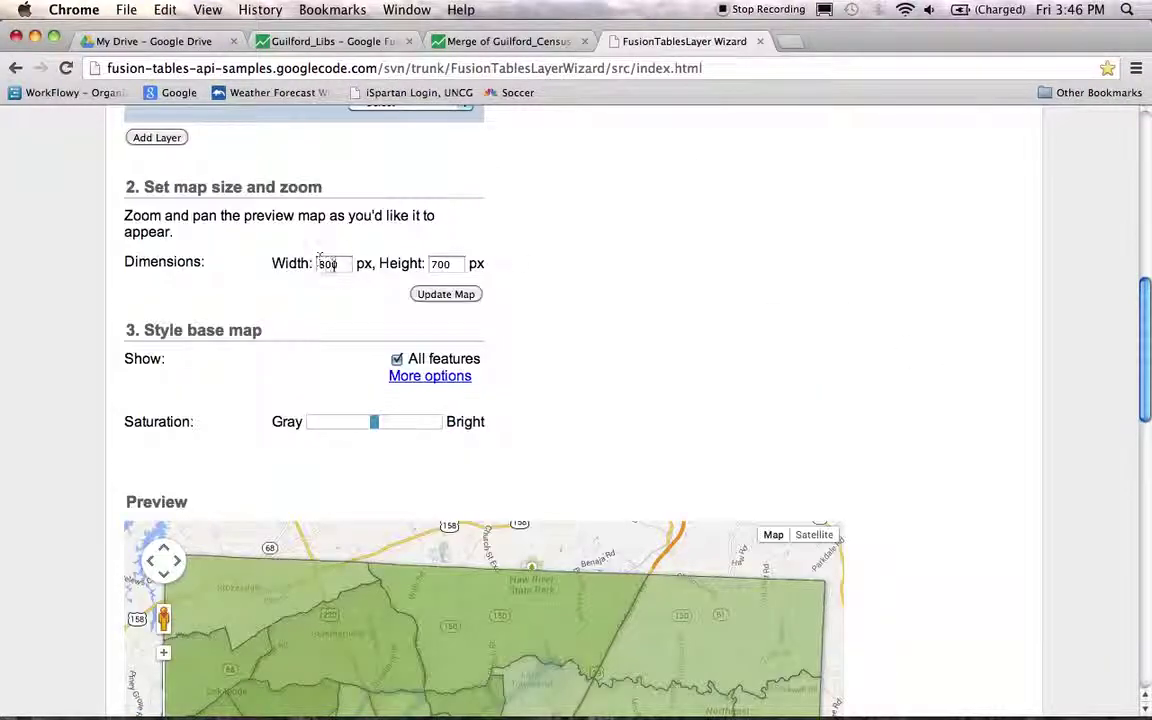
left_click(328, 264)
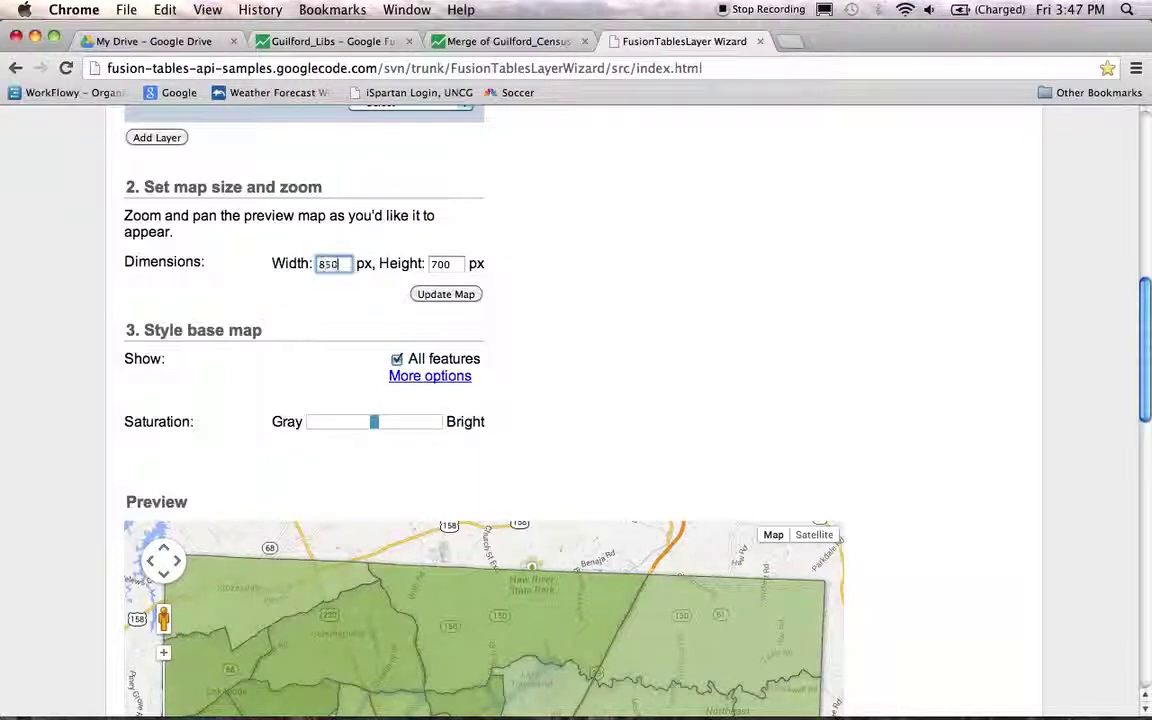
left_click(446, 294)
- Zoom and pan the preview map out to show all the Guilford census tracts
scroll(949, 450, "down", 10)
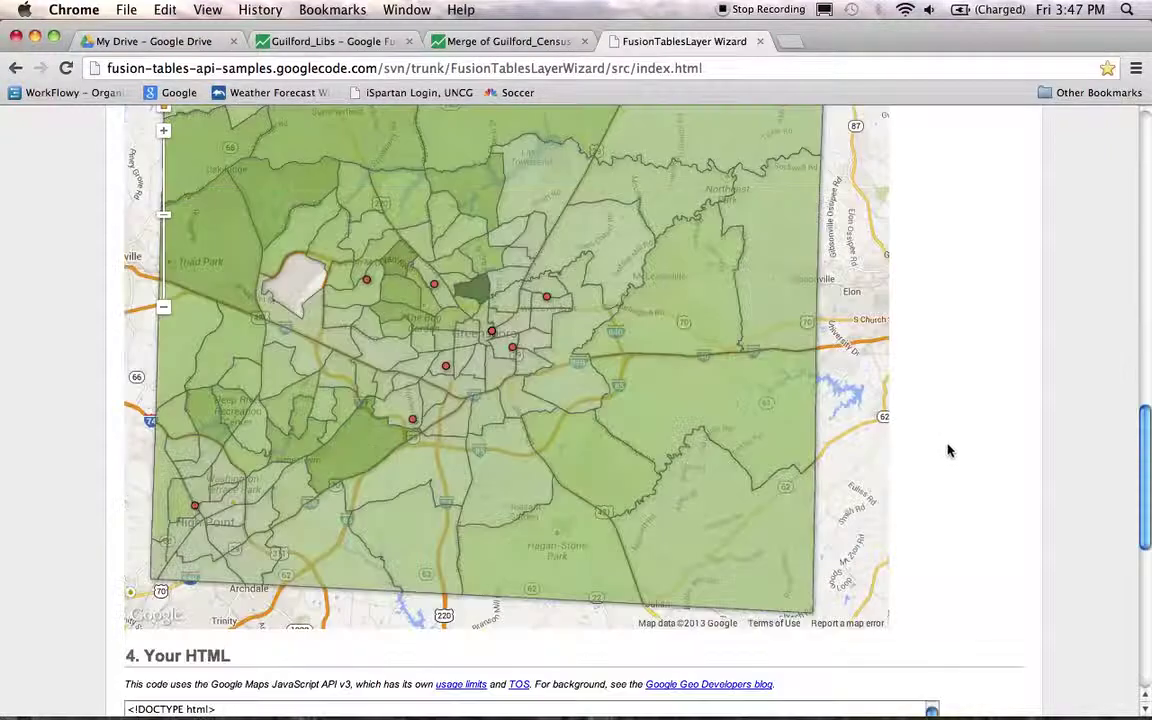
scroll(949, 450, "up", 1)
left_click_drag(523, 343, 553, 343)
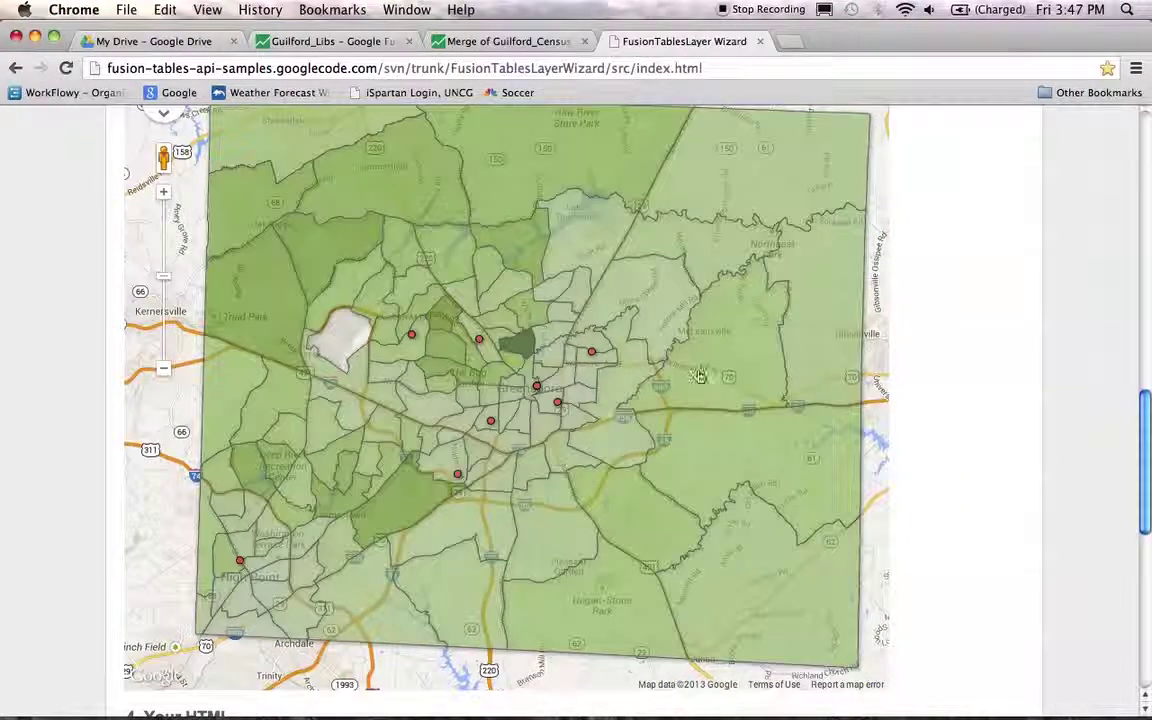
scroll(960, 406, "down", 5)
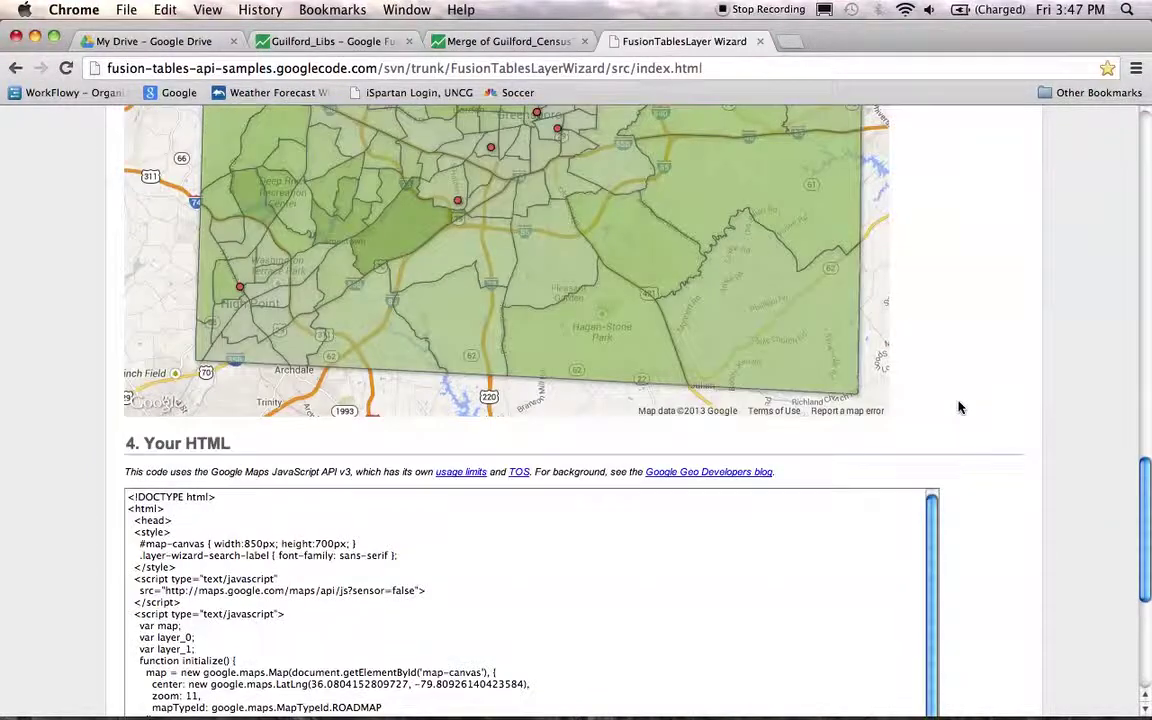
scroll(958, 406, "down", 6)
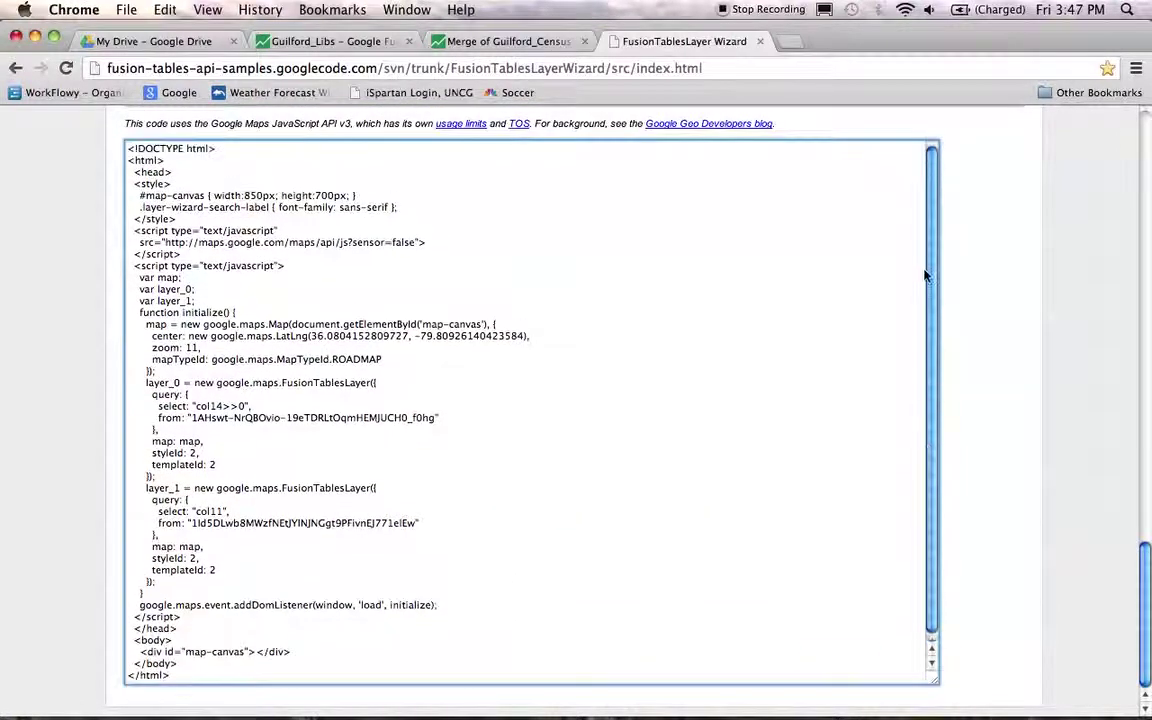
scroll(1005, 335, "up", 2)
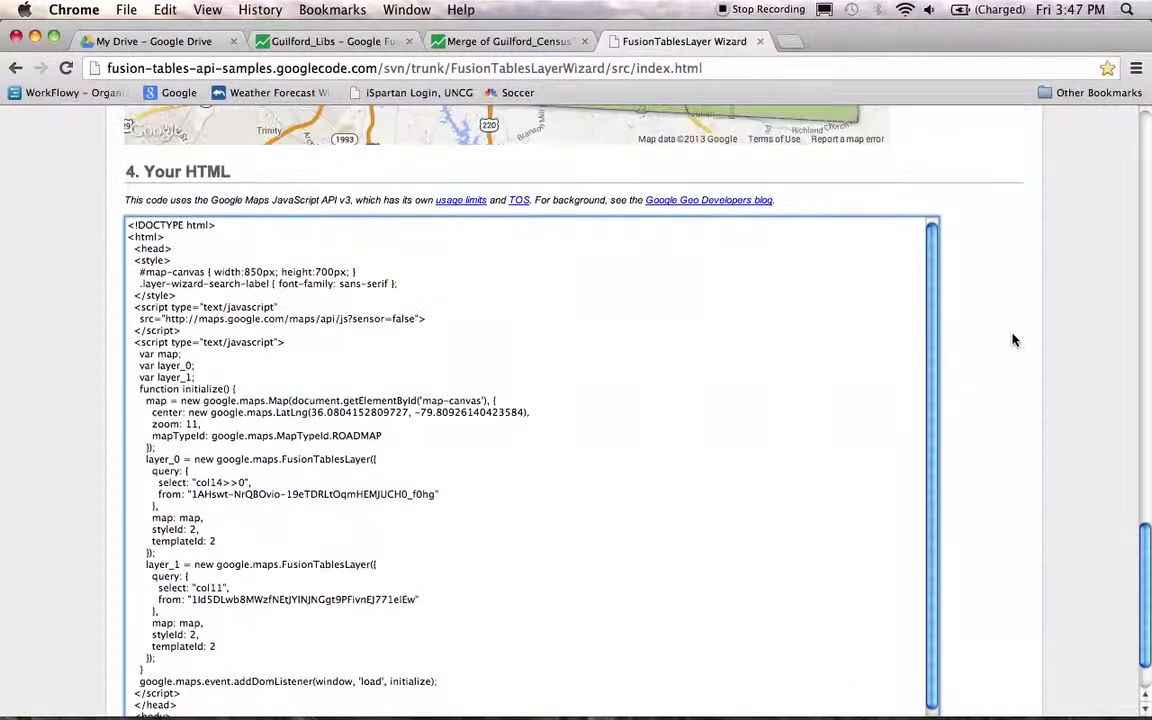
scroll(1012, 340, "up", 7)
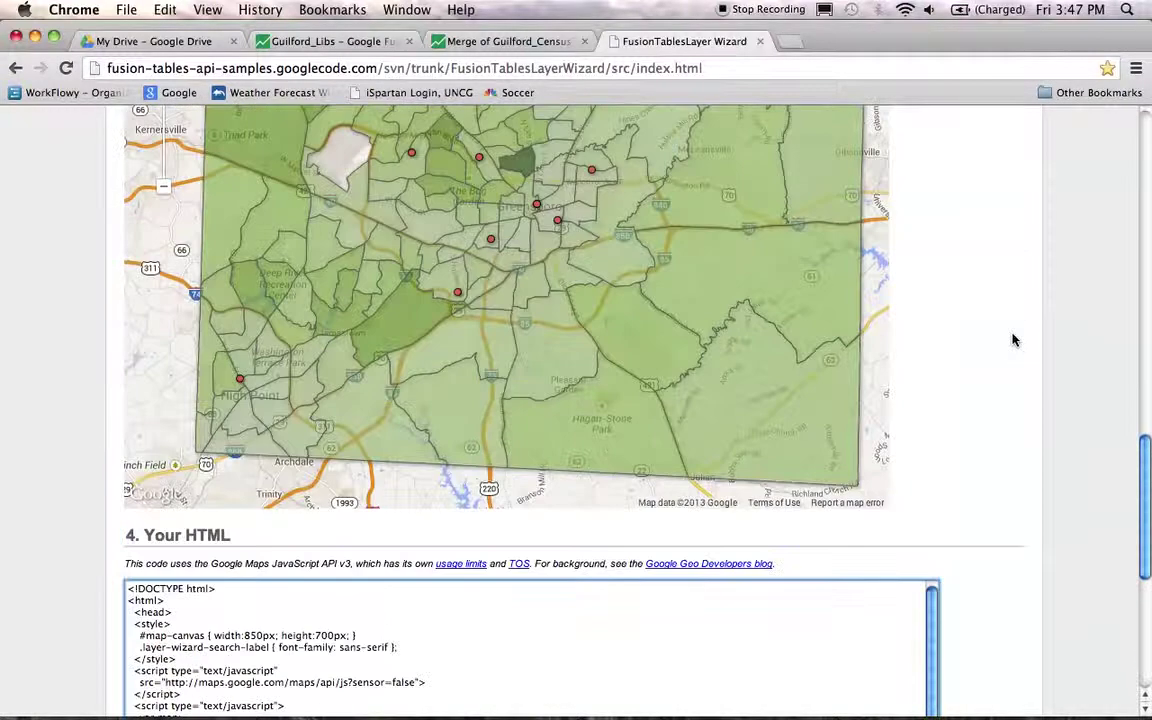
scroll(985, 316, "up", 5)
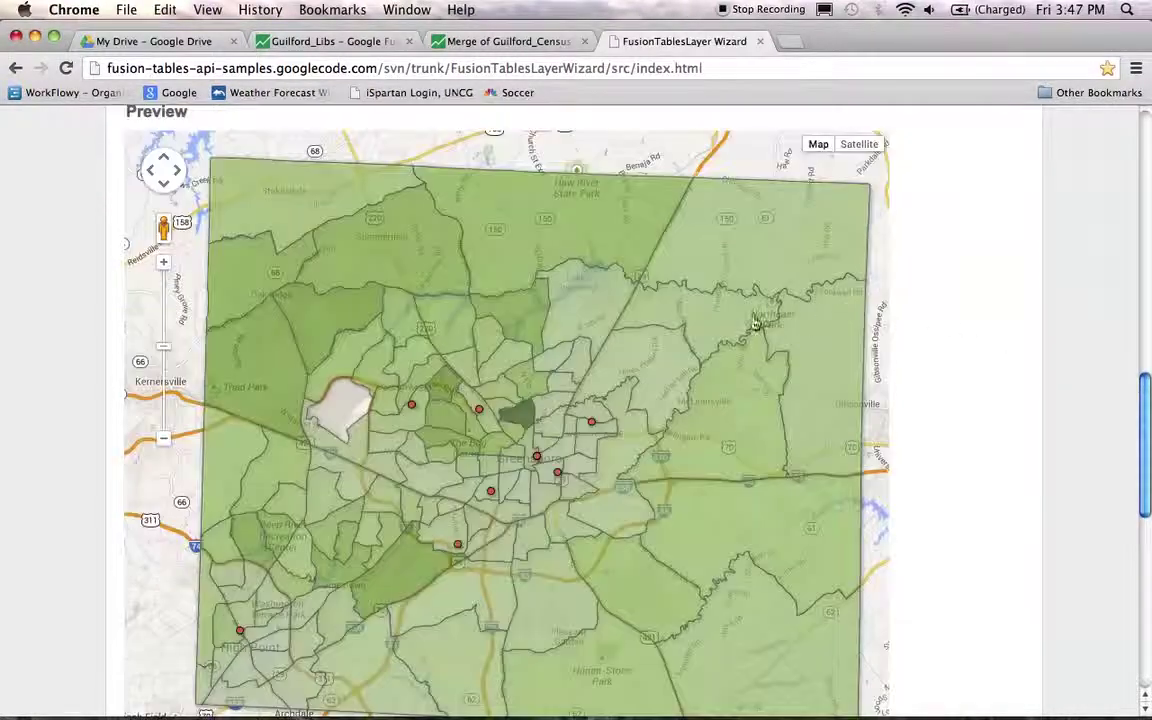
left_click_drag(823, 241, 744, 307)
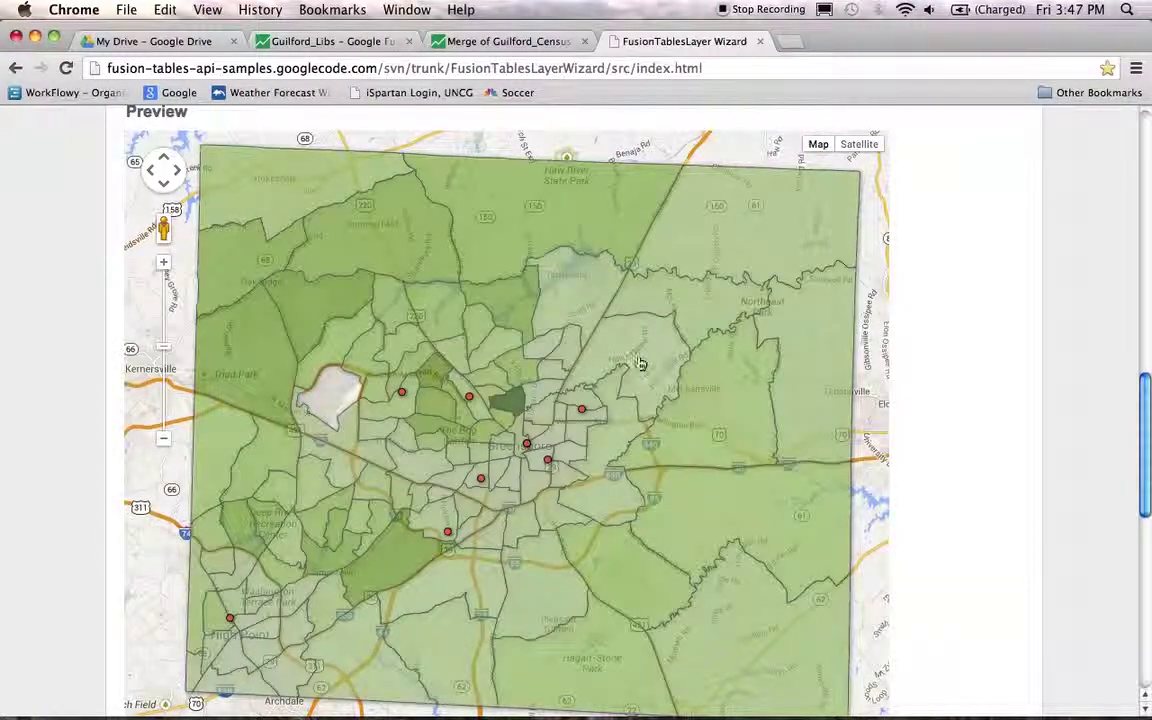
scroll(518, 455, "up", 3)
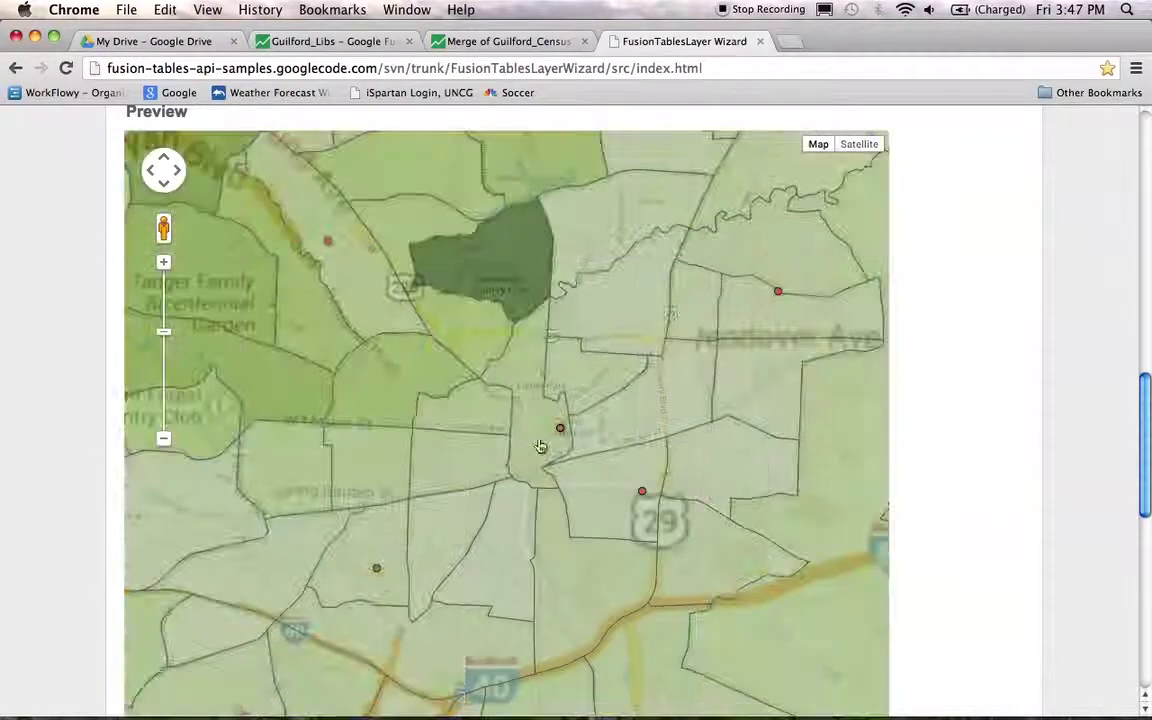
scroll(540, 447, "down", 1)
scroll(540, 447, "down", 1)
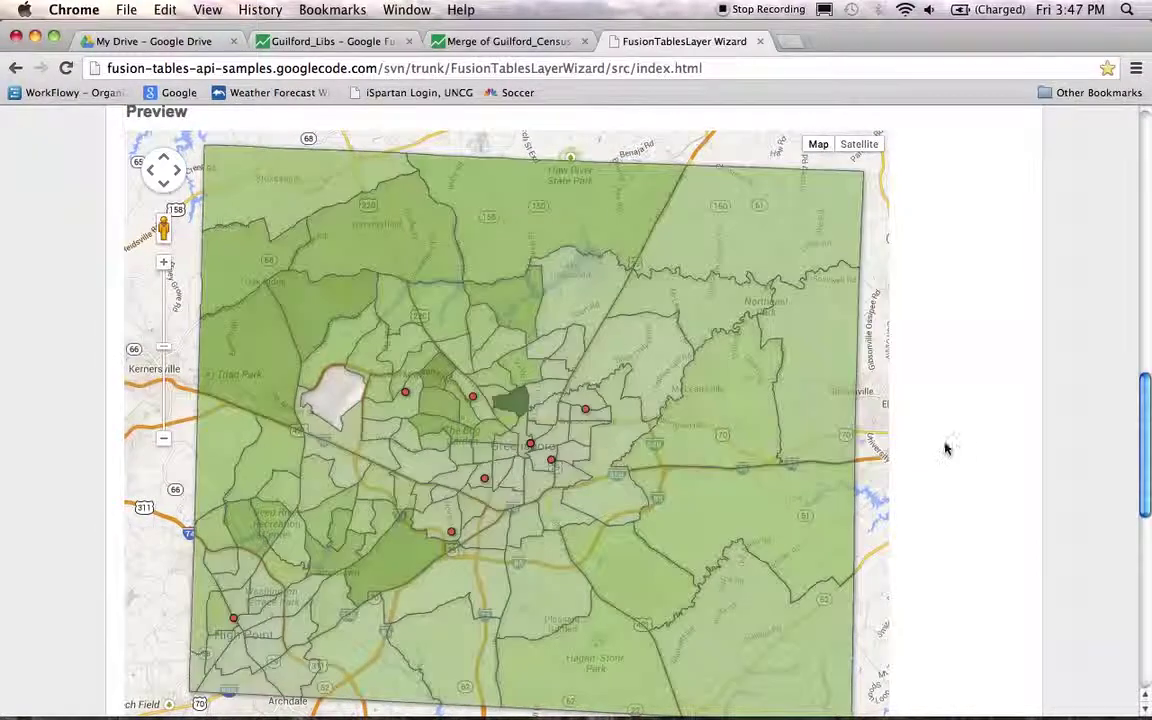
scroll(967, 442, "down", 2)
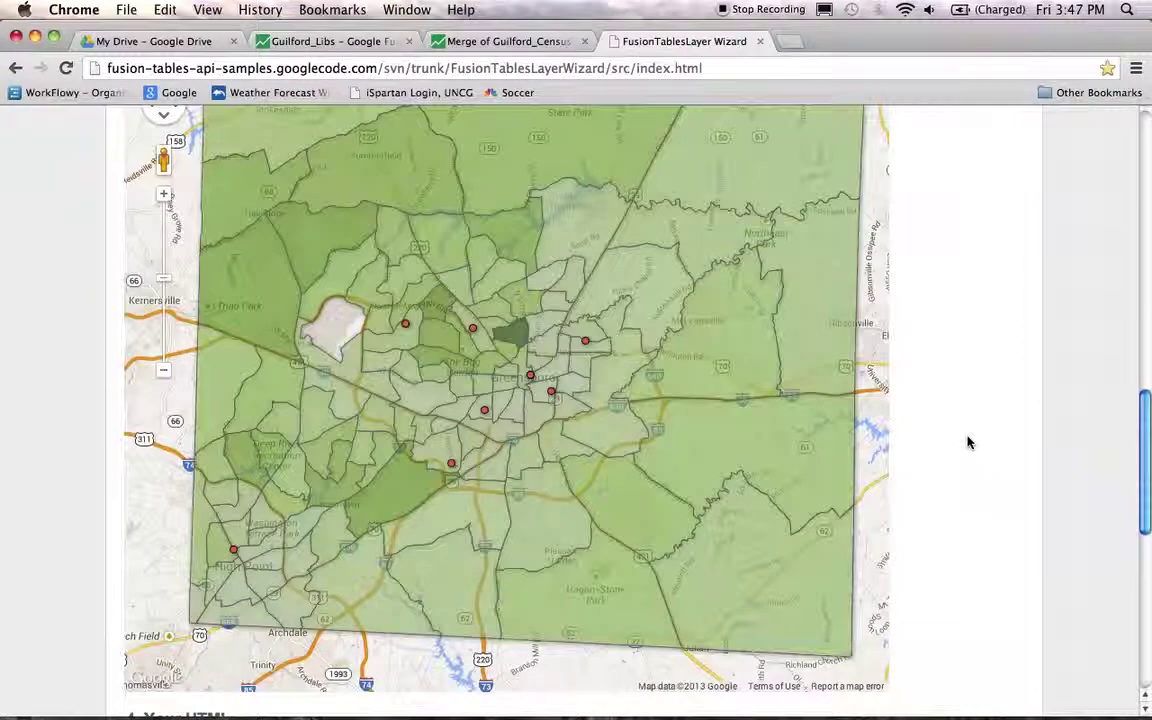
scroll(975, 446, "up", 2)
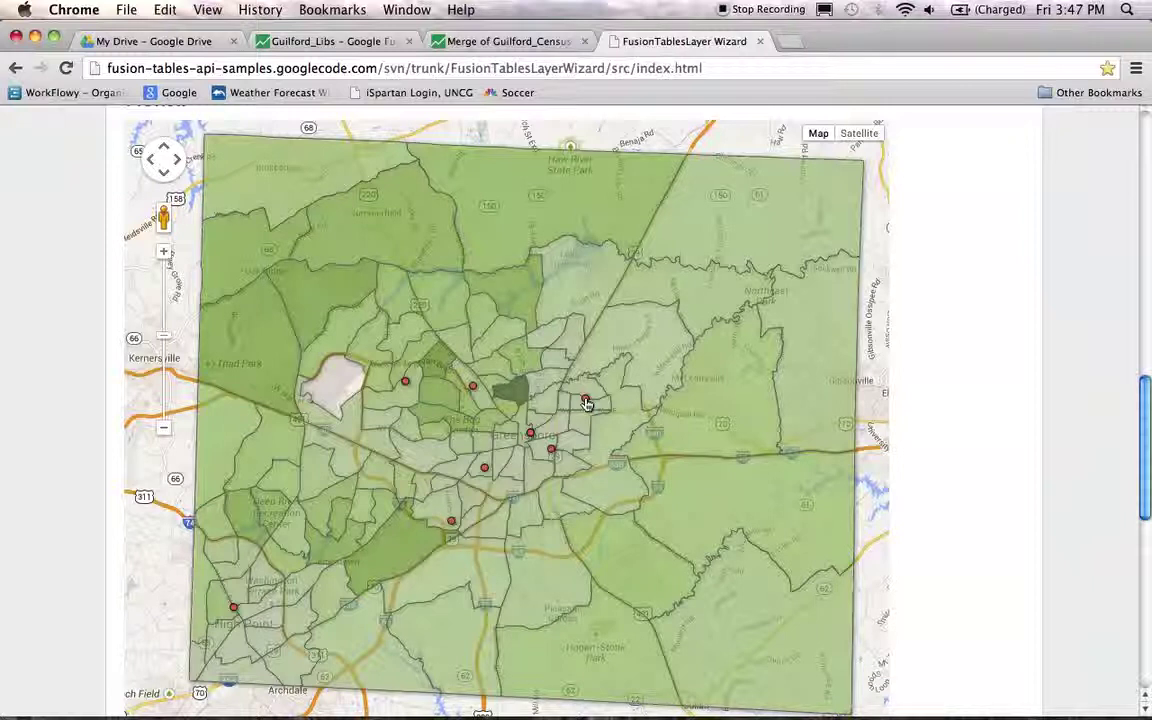
- Check a library point's and a census tract's info windows, then move down to the generated HTML
left_click(586, 401)
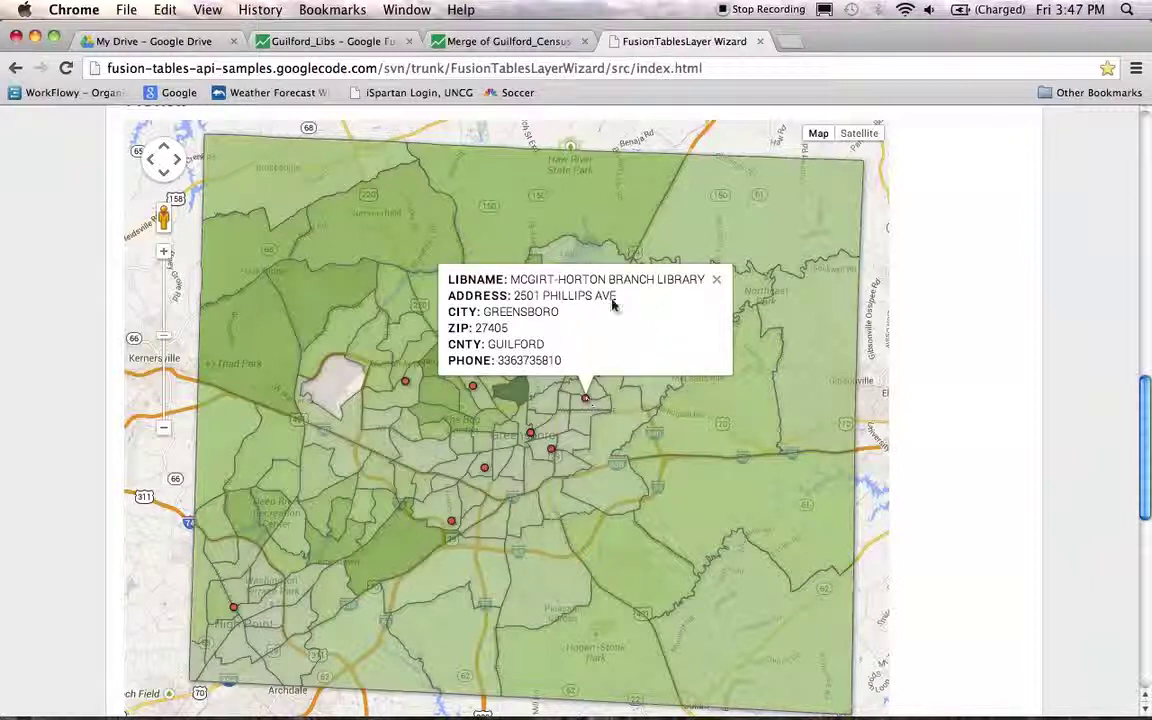
left_click(716, 280)
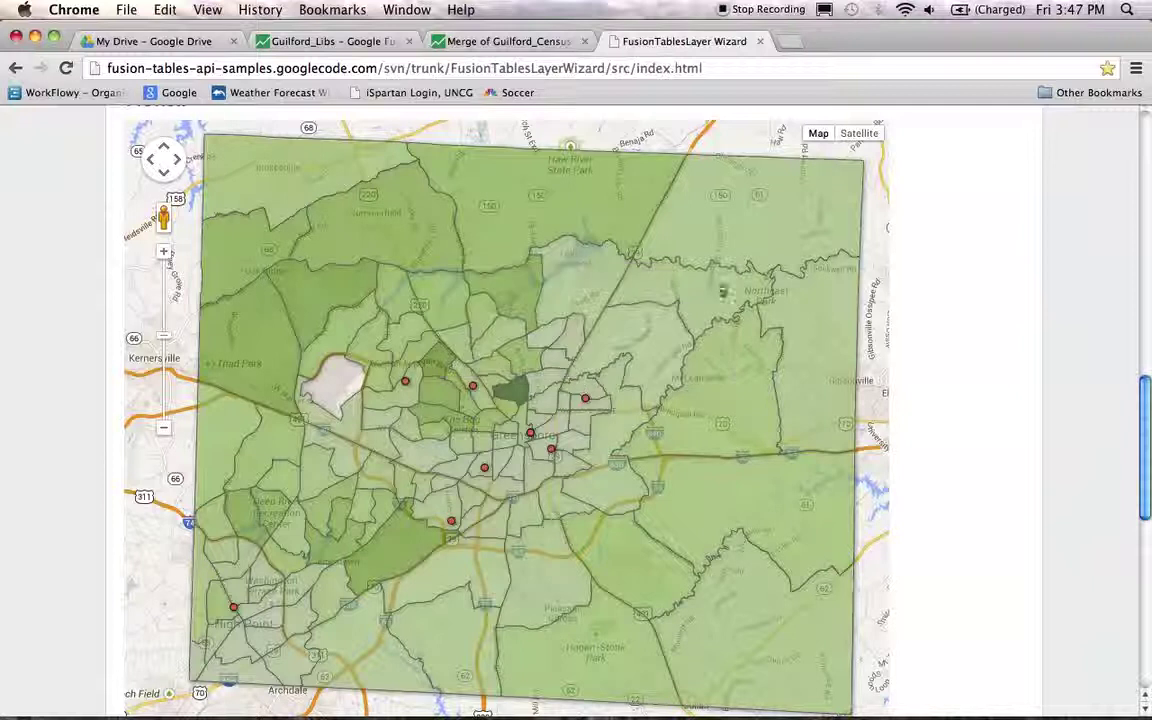
left_click(744, 368)
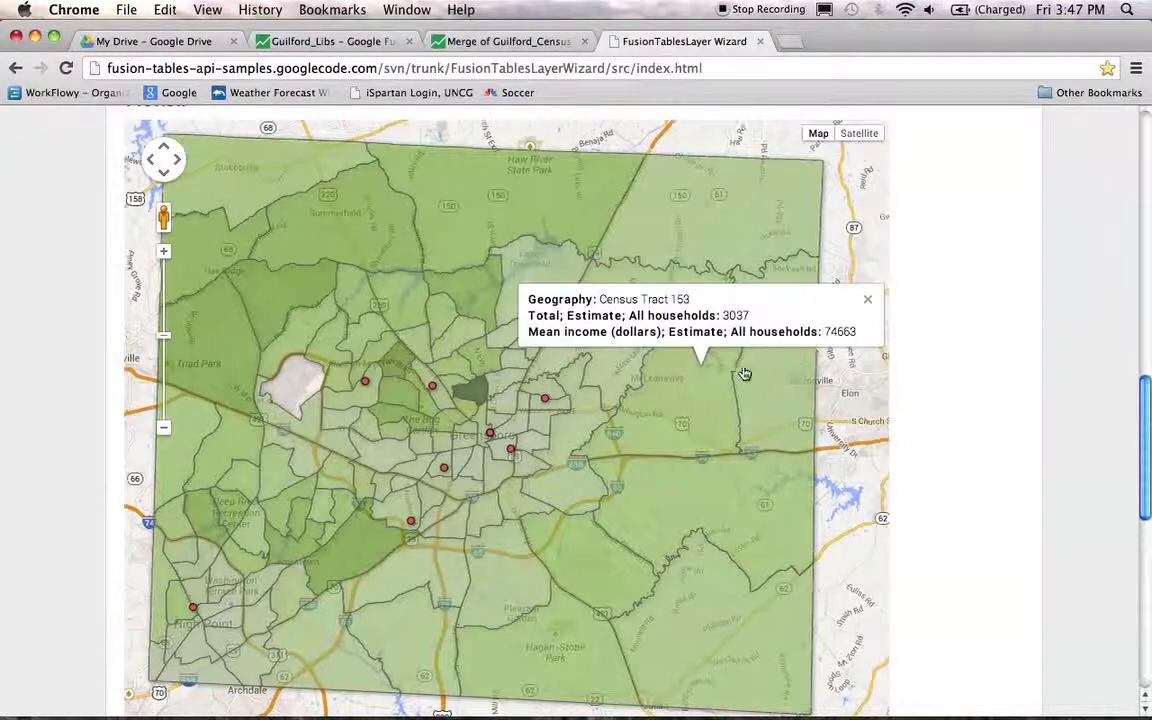
left_click(867, 302)
left_click_drag(560, 327, 596, 327)
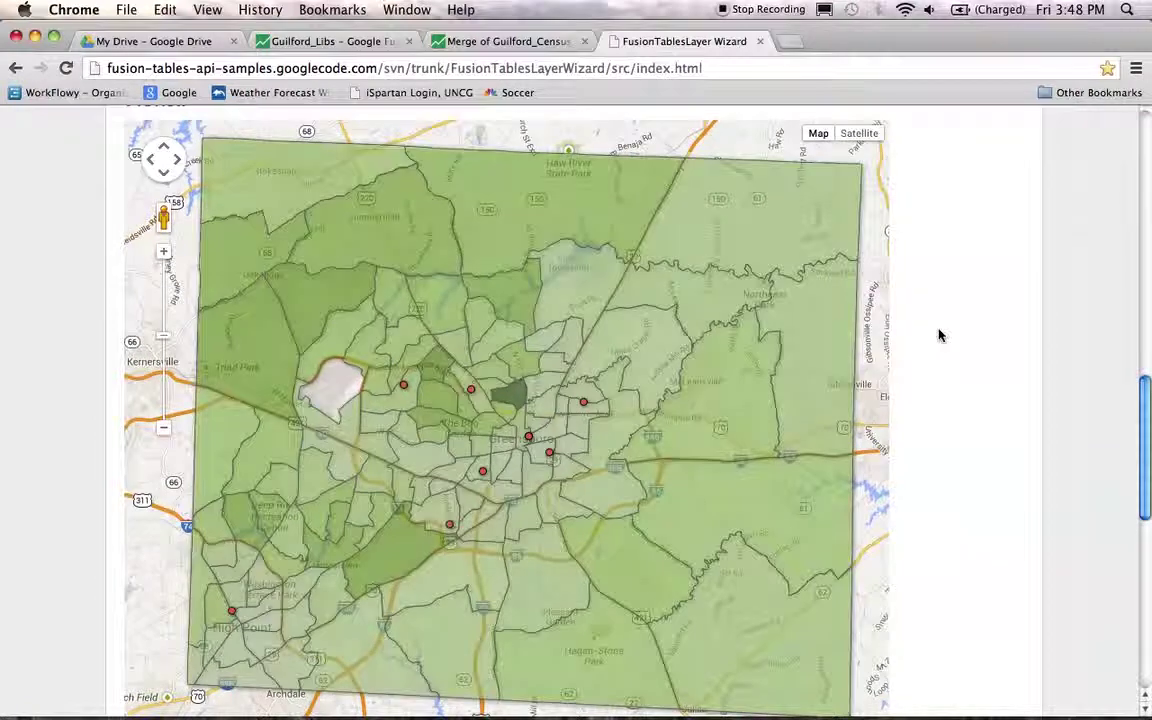
scroll(992, 332, "down", 3)
scroll(990, 330, "down", 5)
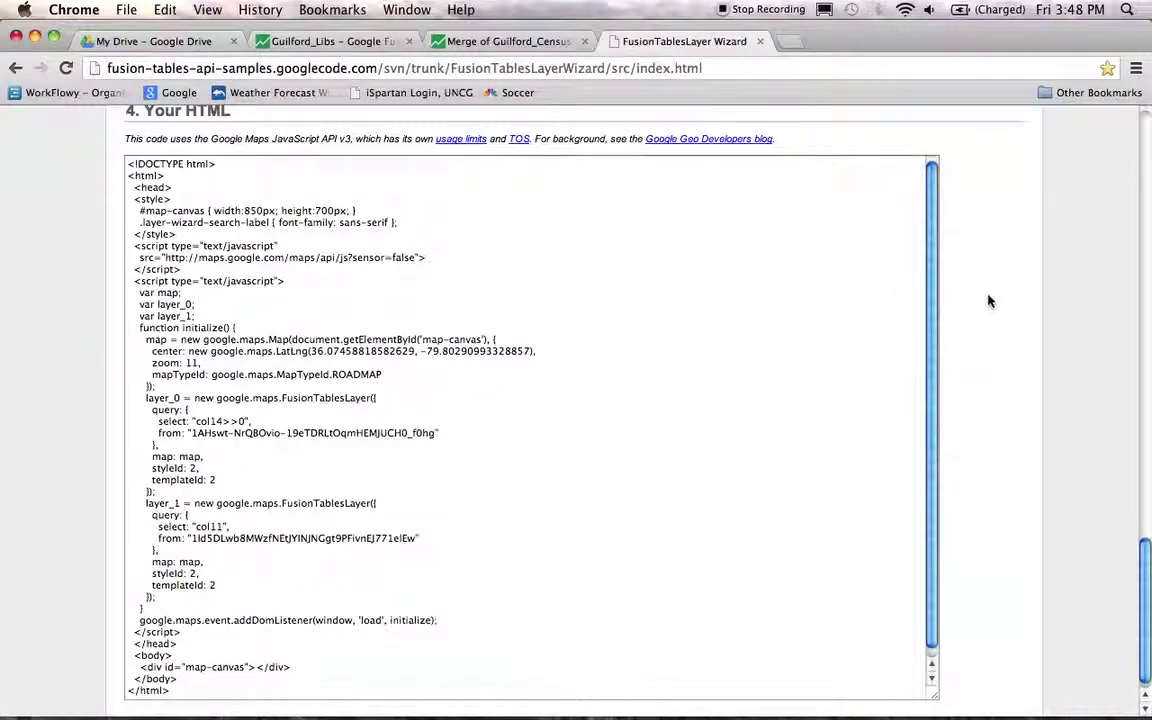
- Select the entire generated HTML map code in the Your HTML box and copy it
scroll(995, 301, "down", 2)
left_click(935, 286)
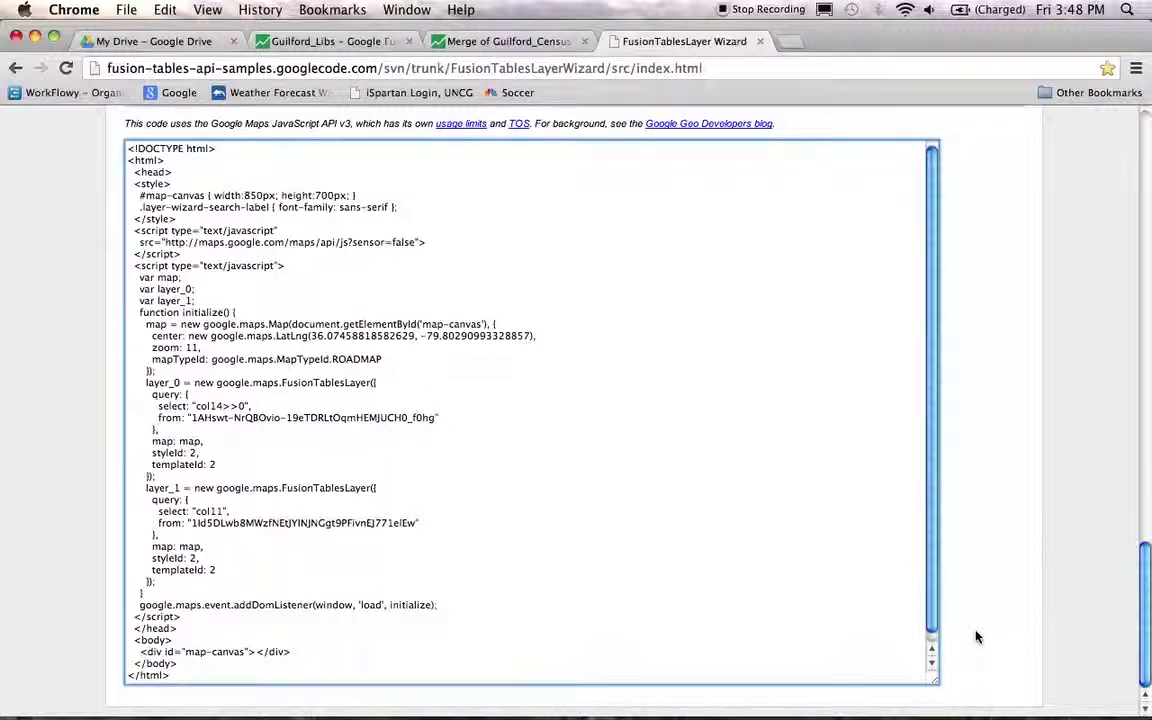
left_click_drag(931, 568, 931, 586)
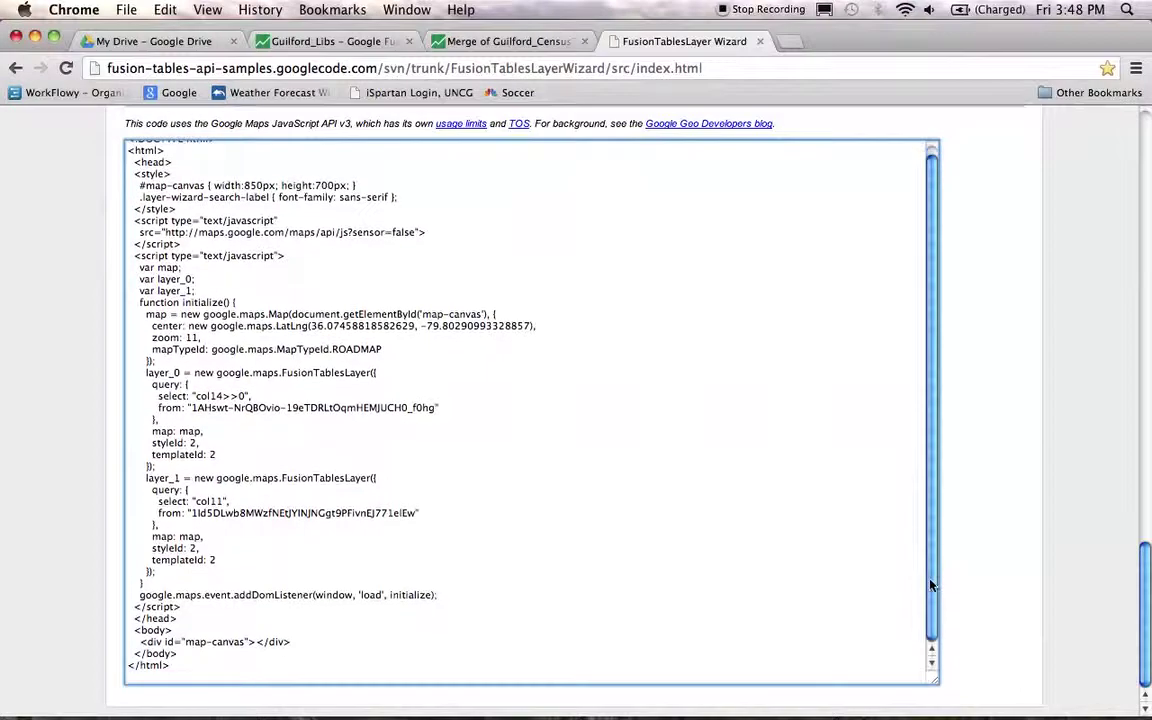
left_click_drag(185, 671, 104, 172)
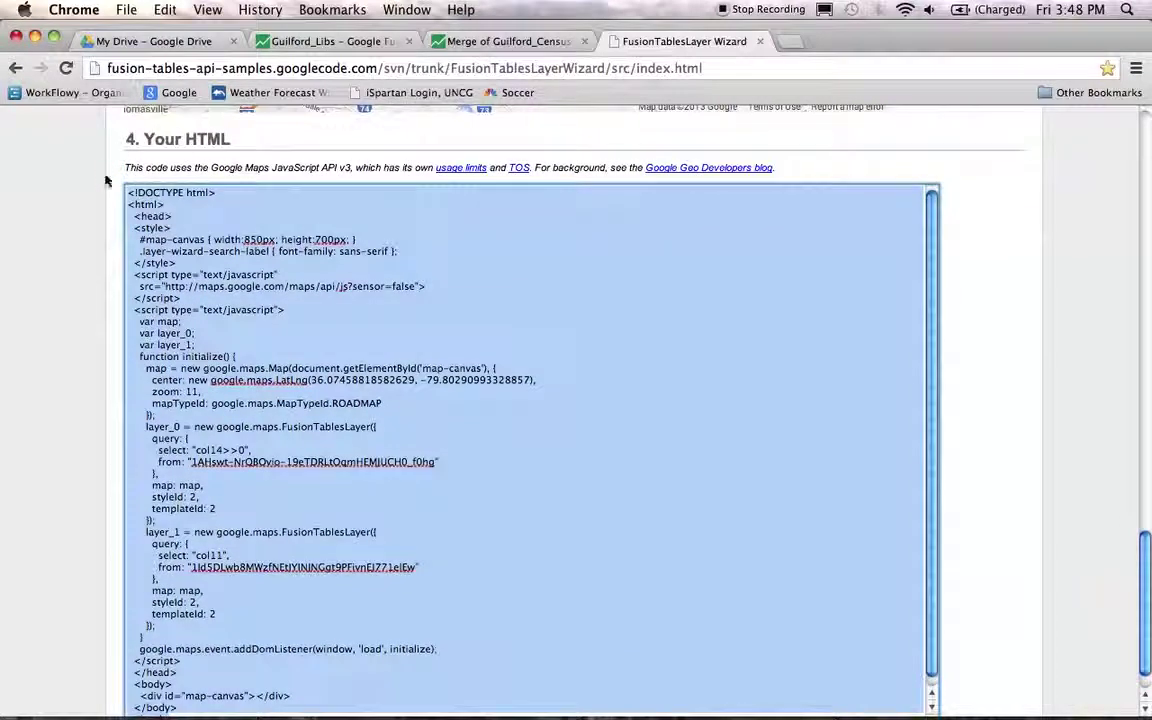
right_click(381, 327)
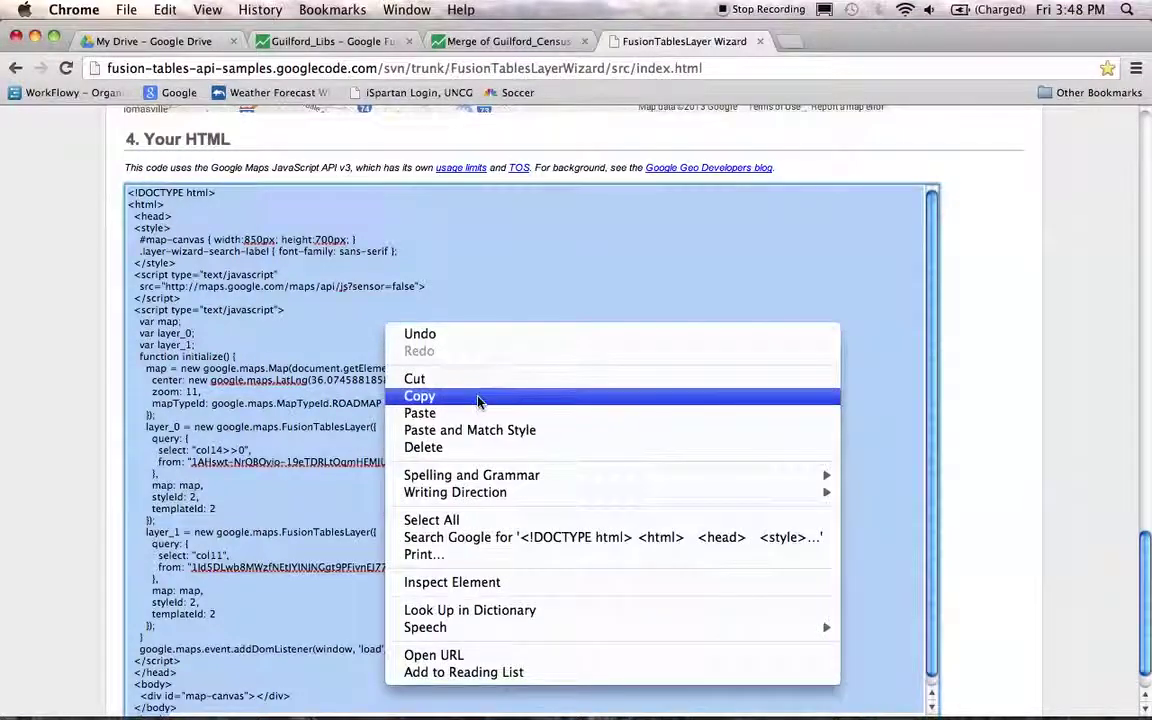
left_click(478, 398)
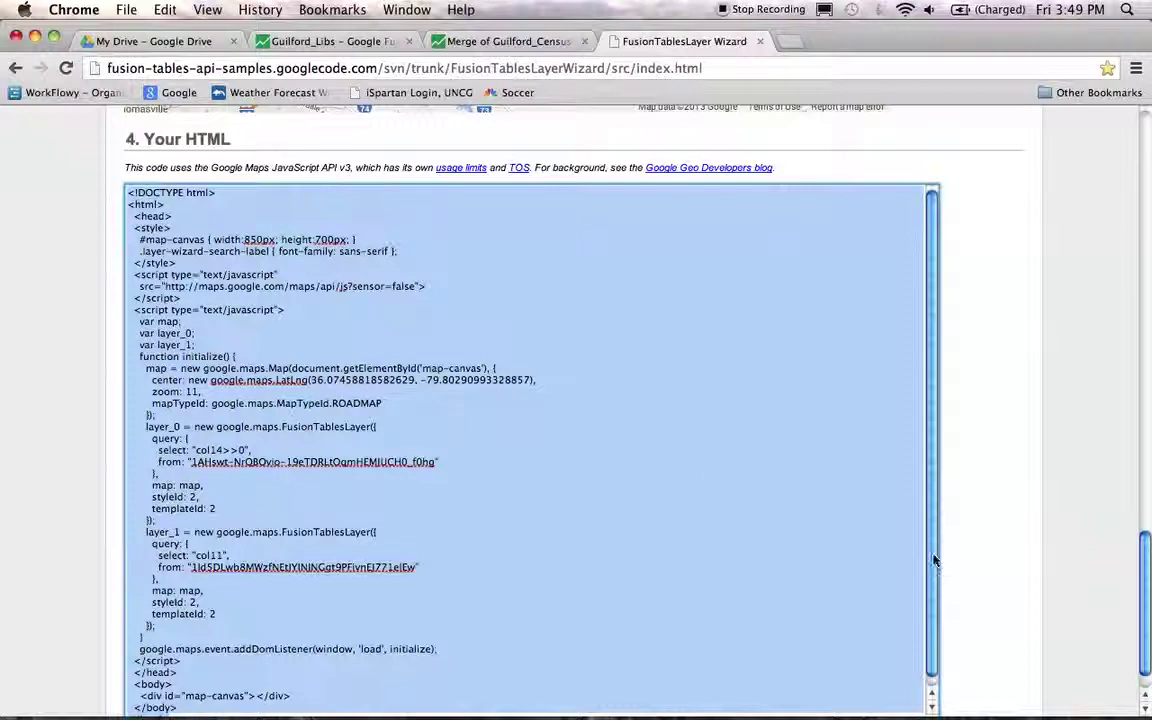
- Launch TextEdit from the Dock's Applications stack
mouse_move(975, 690)
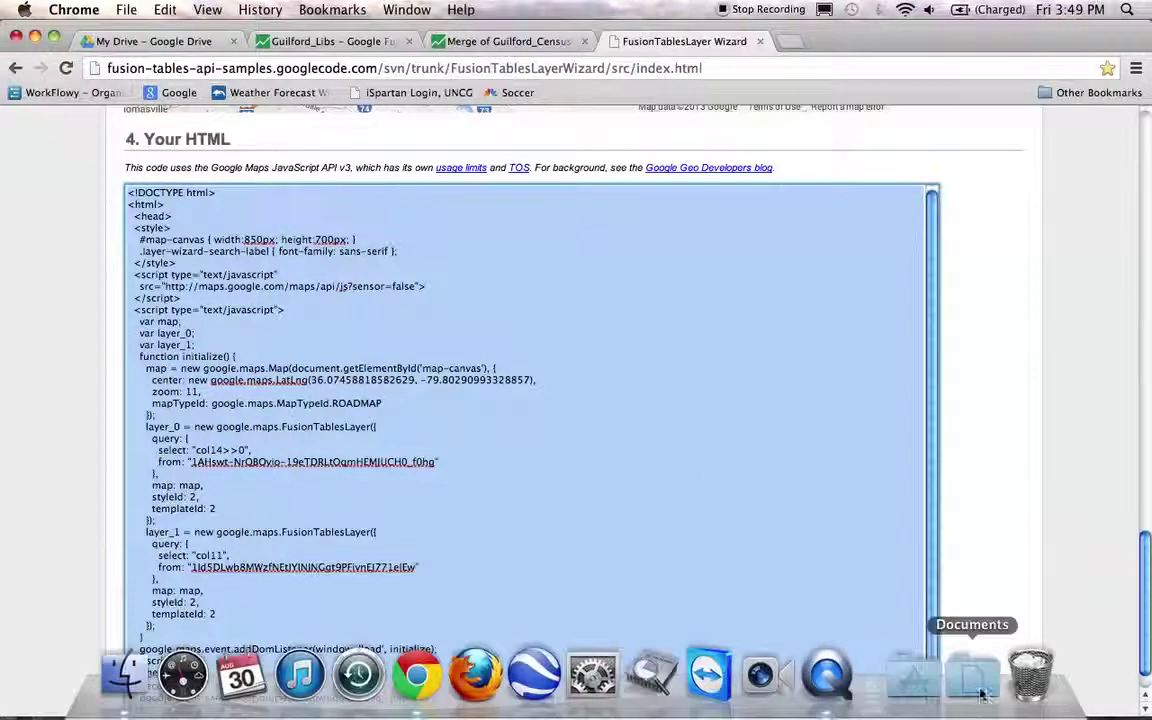
left_click(928, 686)
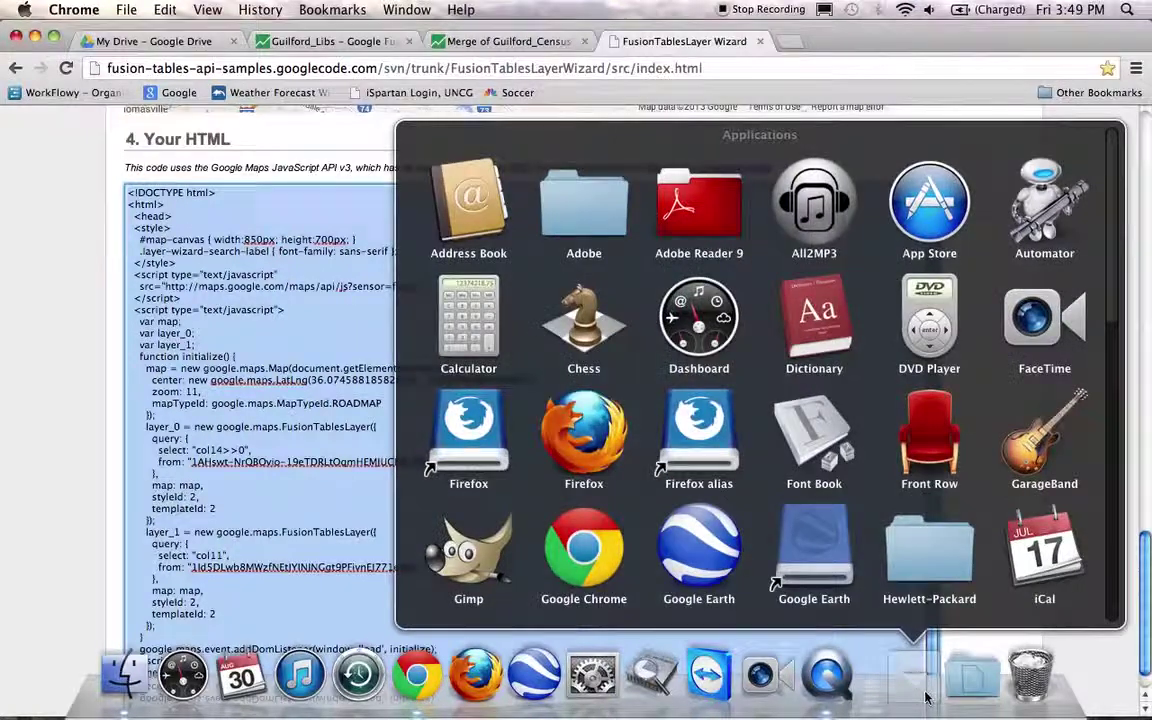
left_click_drag(1113, 273, 1112, 598)
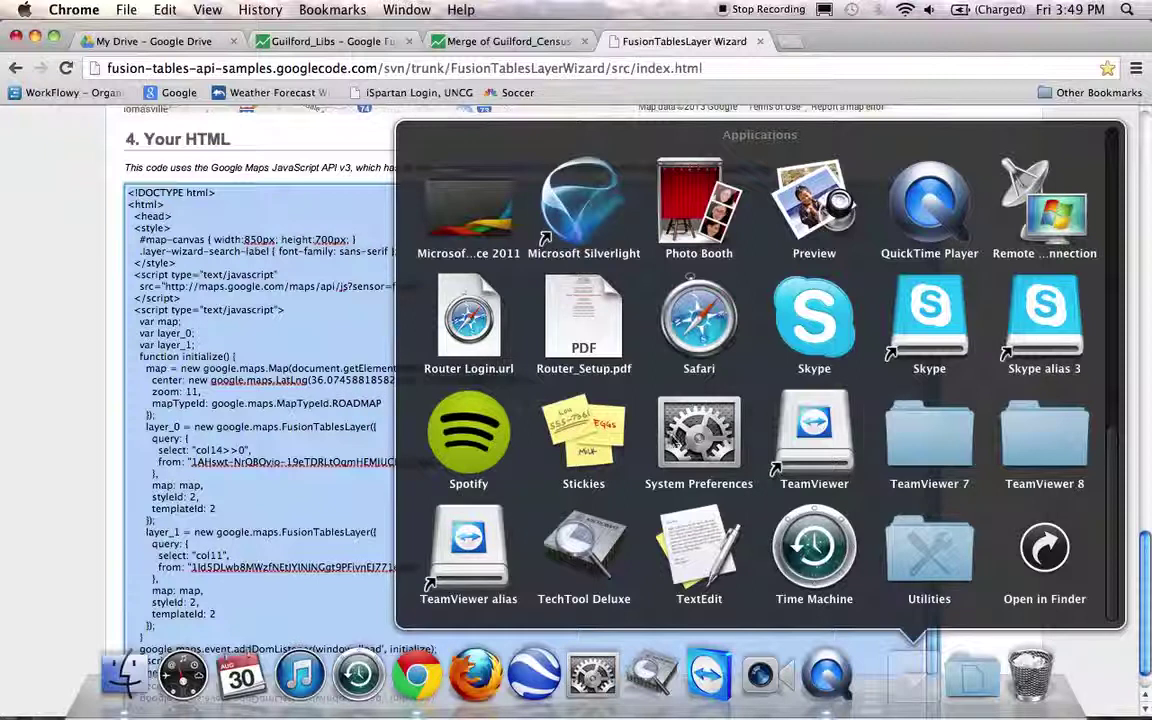
left_click(701, 552)
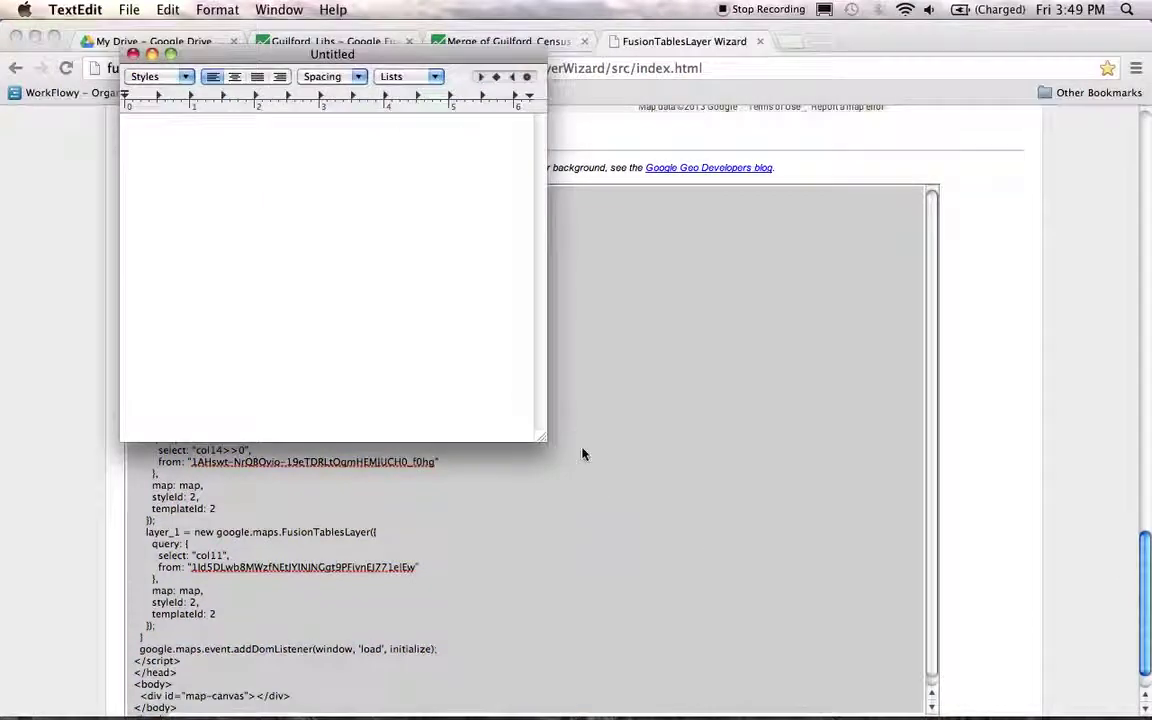
- Enlarge the Untitled TextEdit window, convert it to plain text, and paste the HTML code
left_click_drag(541, 438, 708, 569)
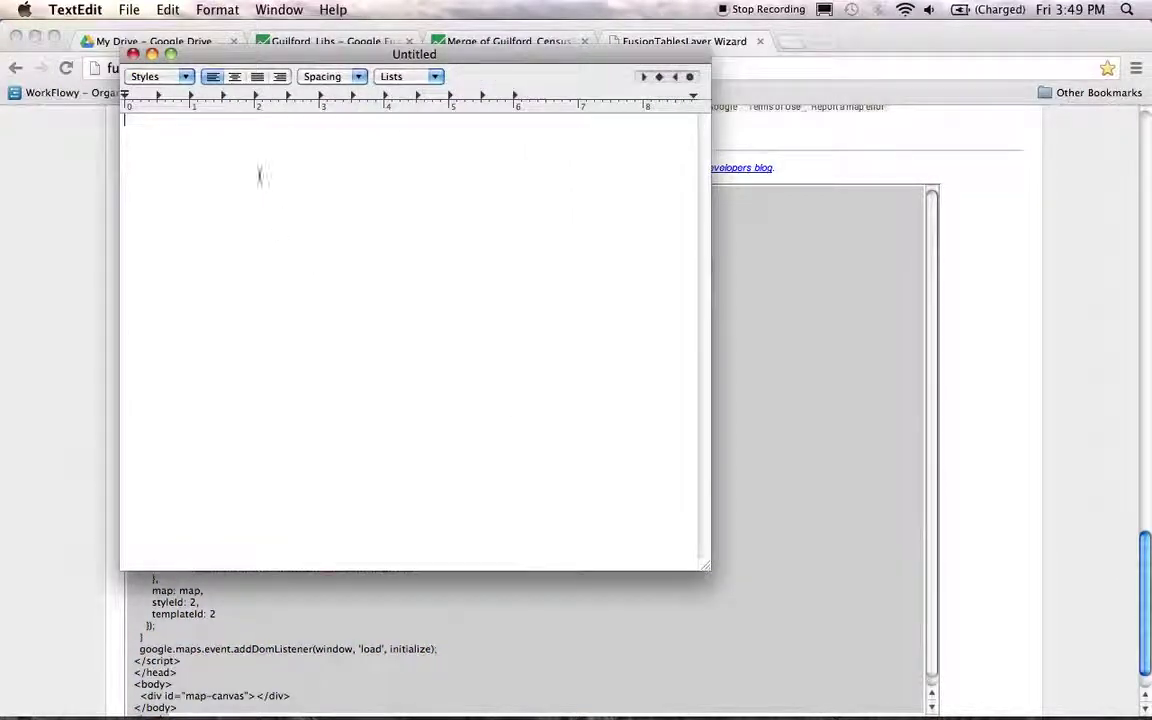
left_click(218, 10)
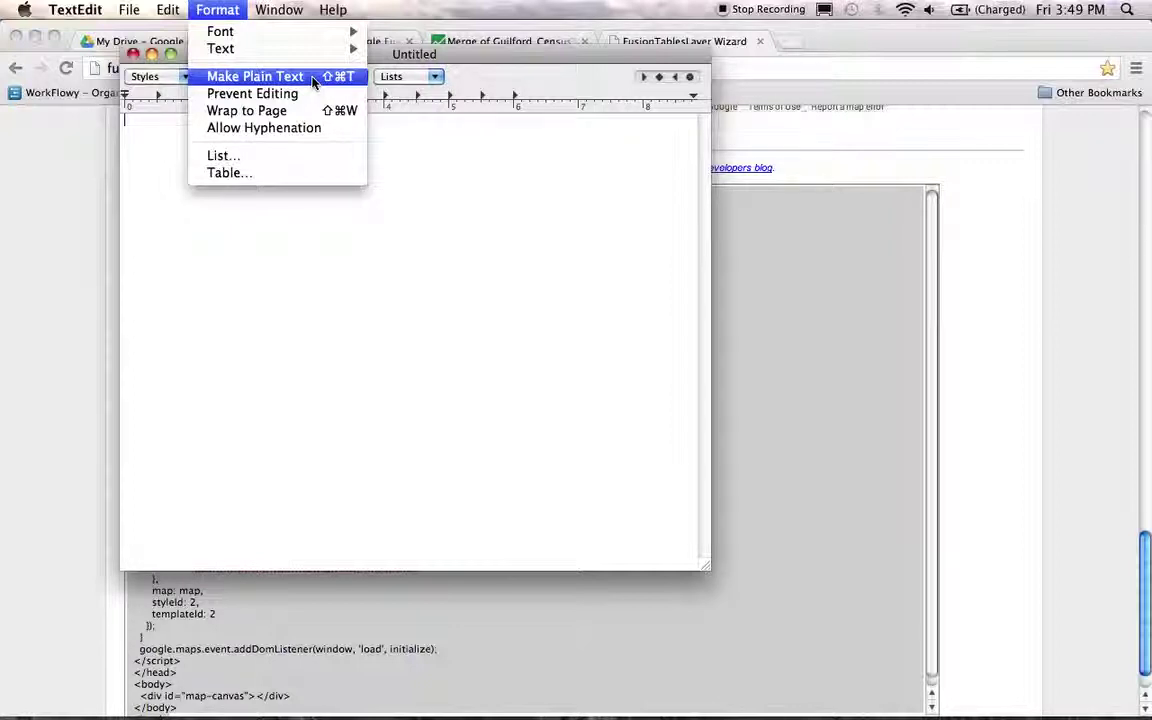
left_click(313, 80)
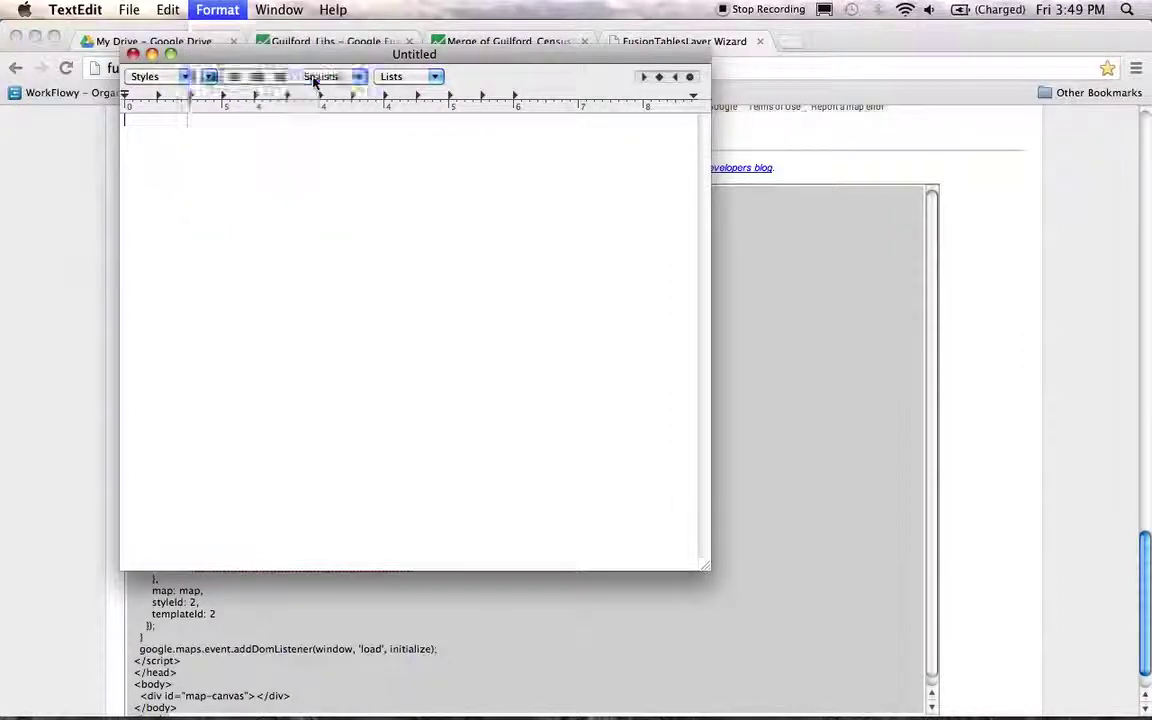
right_click(244, 153)
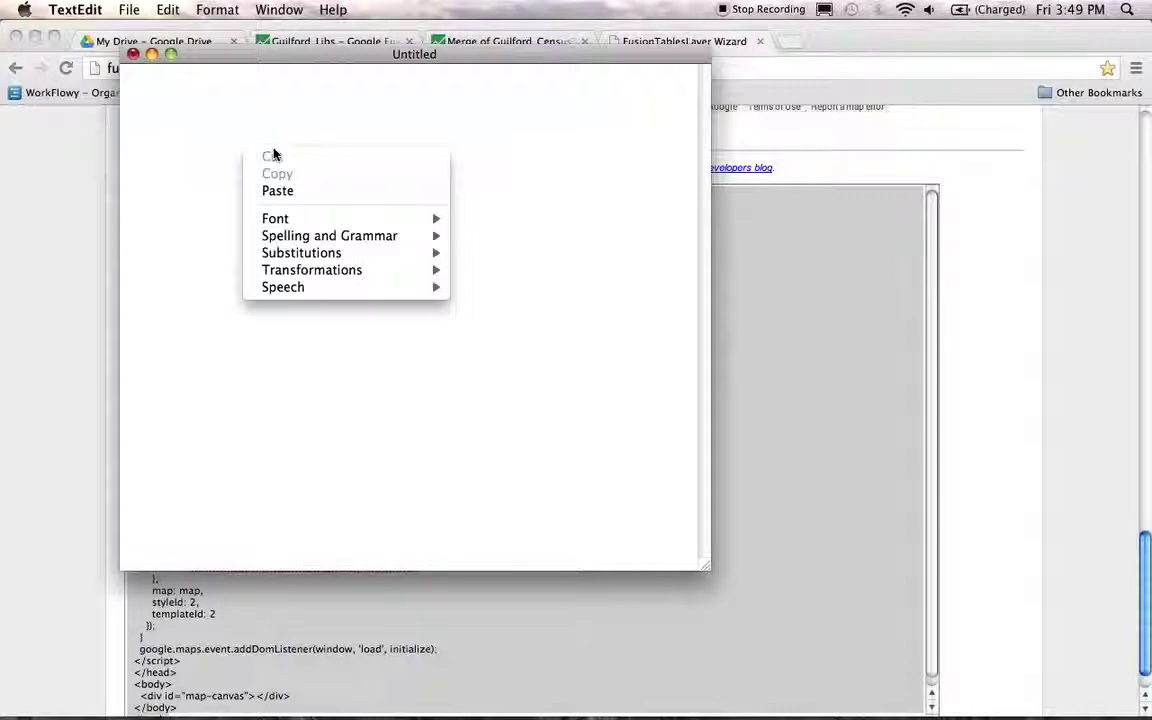
left_click(297, 191)
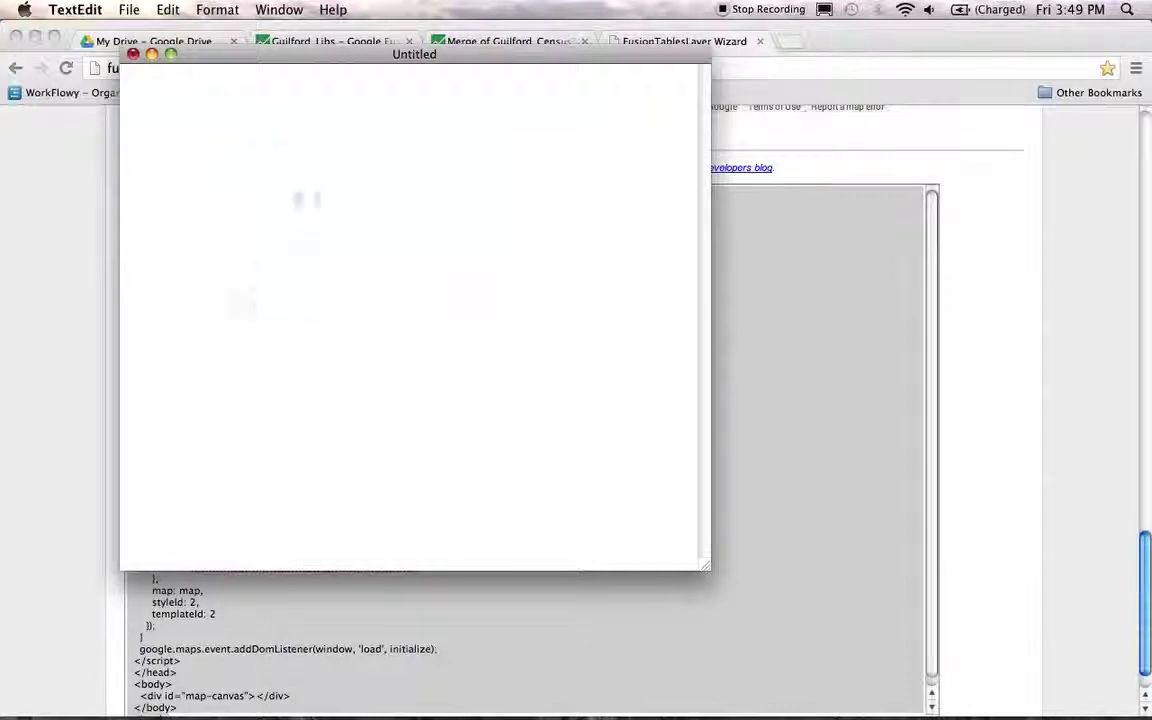
scroll(307, 193, "up", 10)
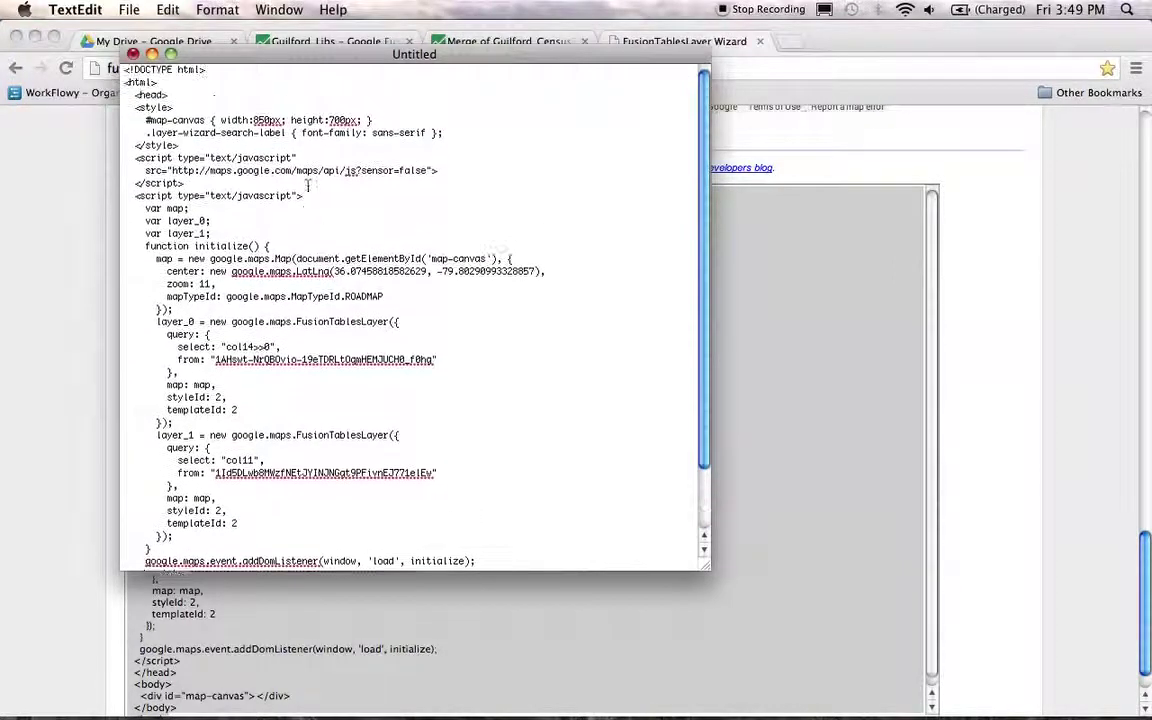
- Save the document as GuilfordCo_Libs_MeanInc.html, keeping the .html extension, and close its window
left_click(86, 12)
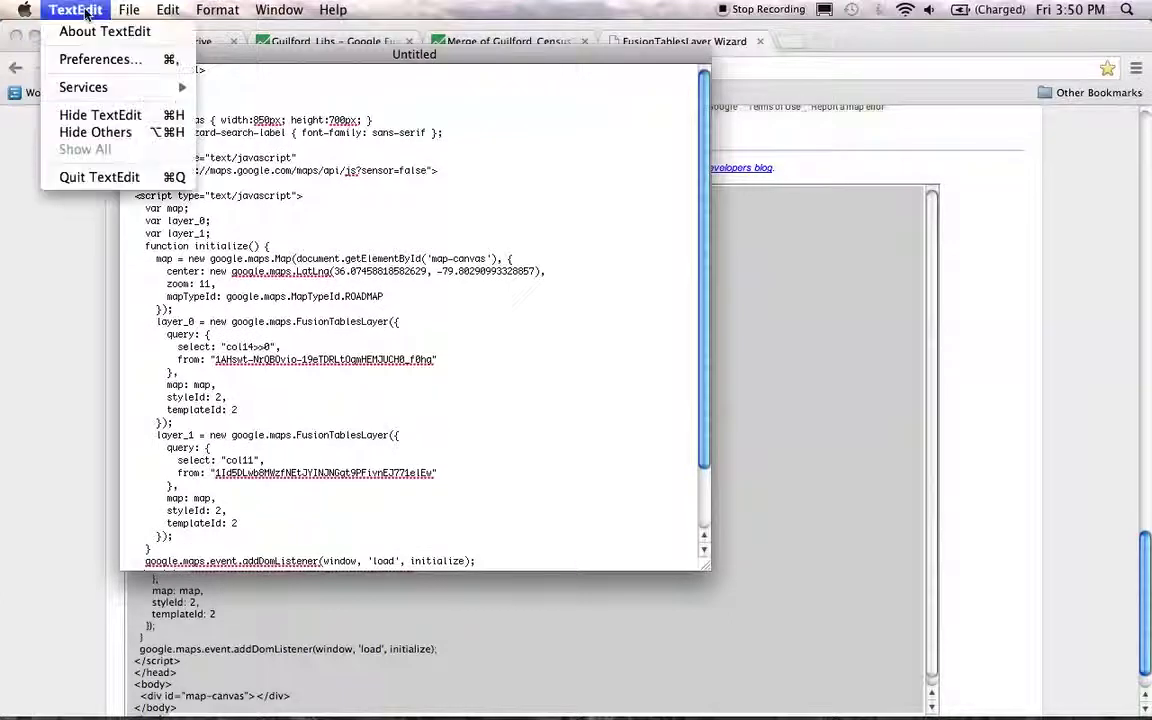
mouse_move(129, 10)
left_click(196, 128)
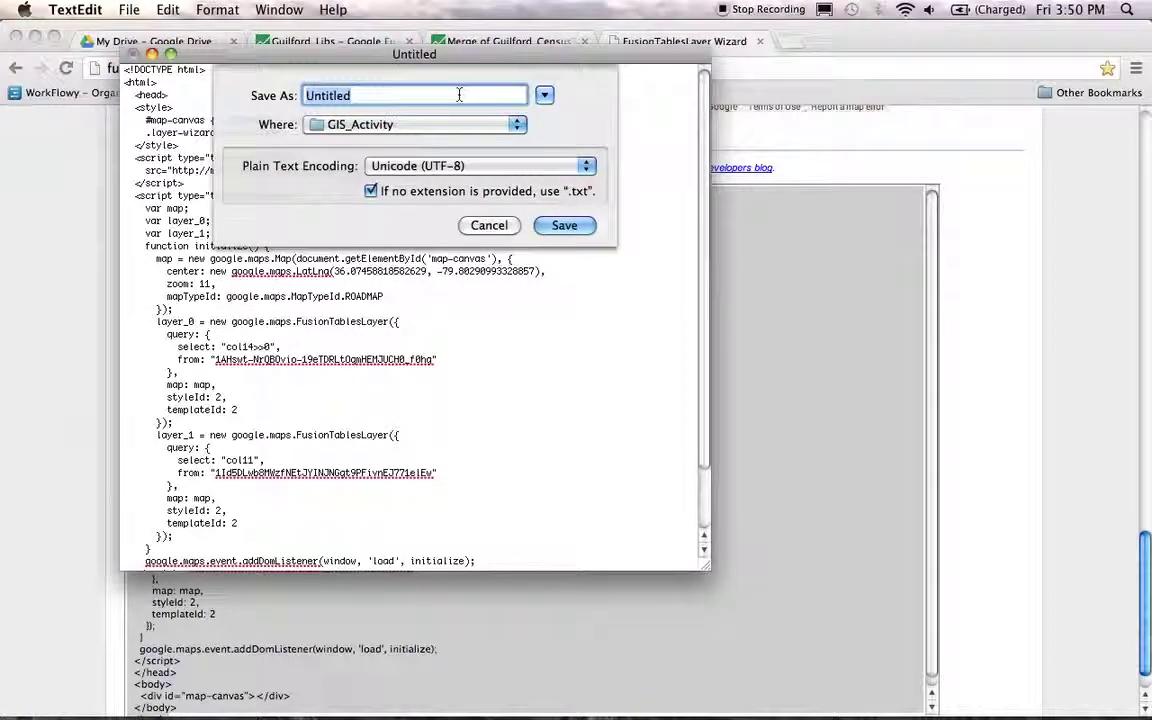
left_click_drag(398, 54, 657, 127)
type("CuilfordC")
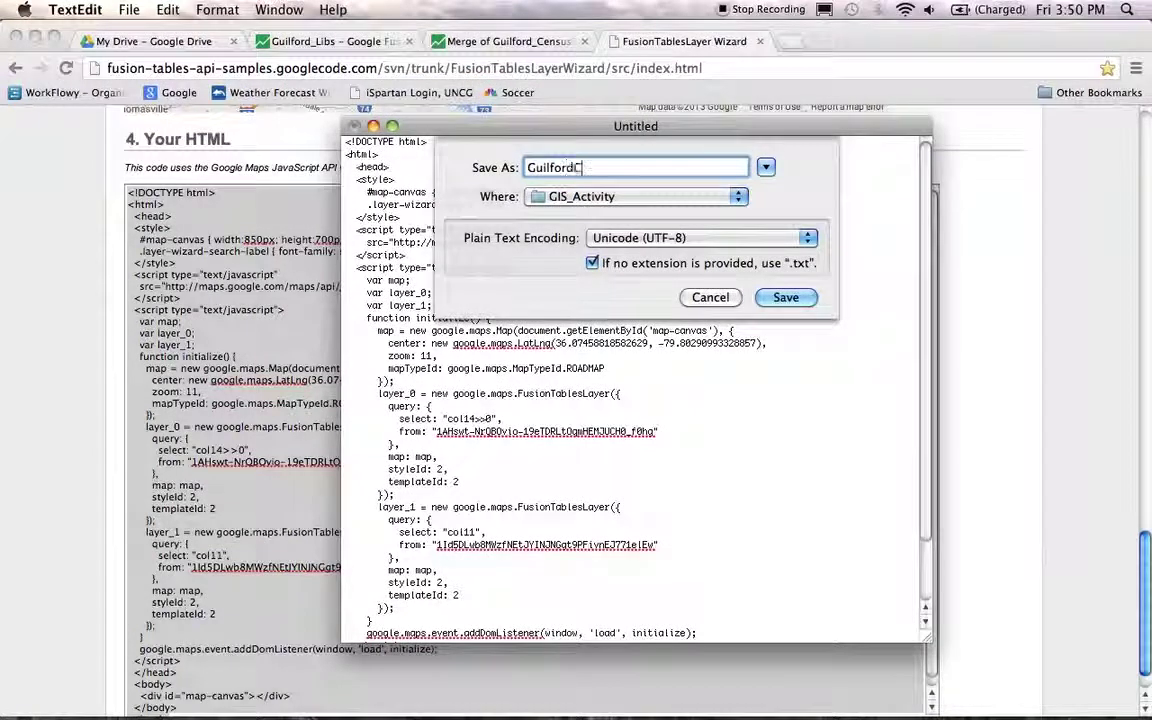
type("o ")
type("Libs_MeanInc")
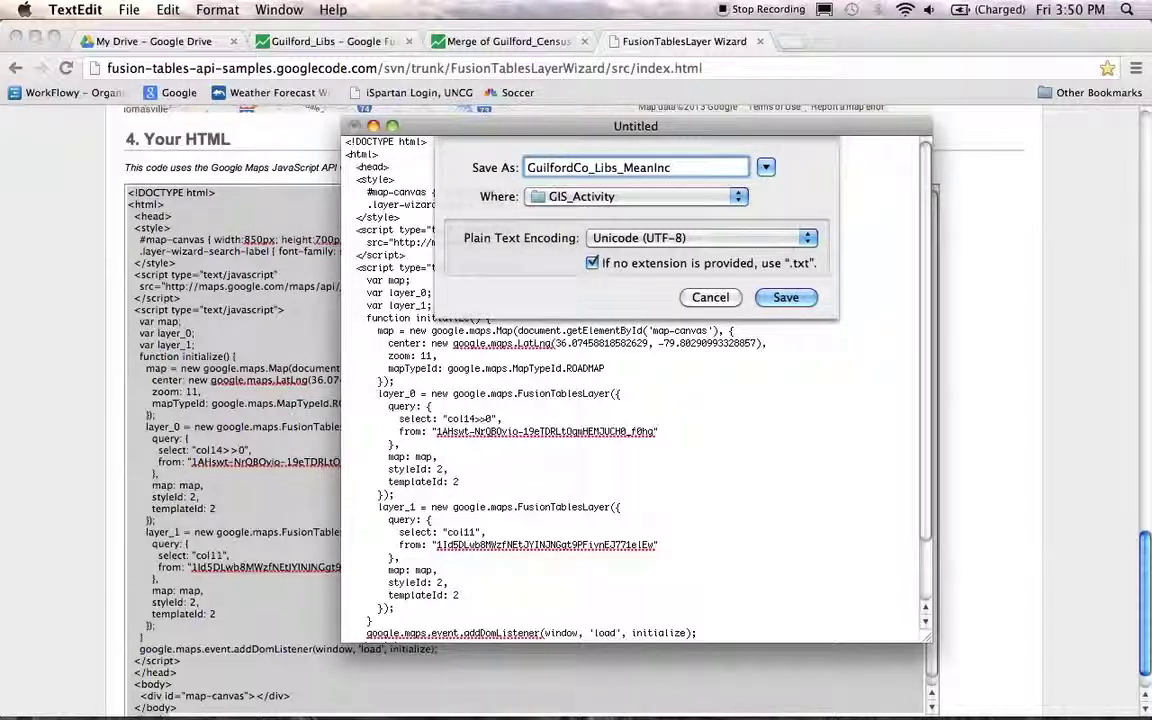
type(".html")
left_click(788, 299)
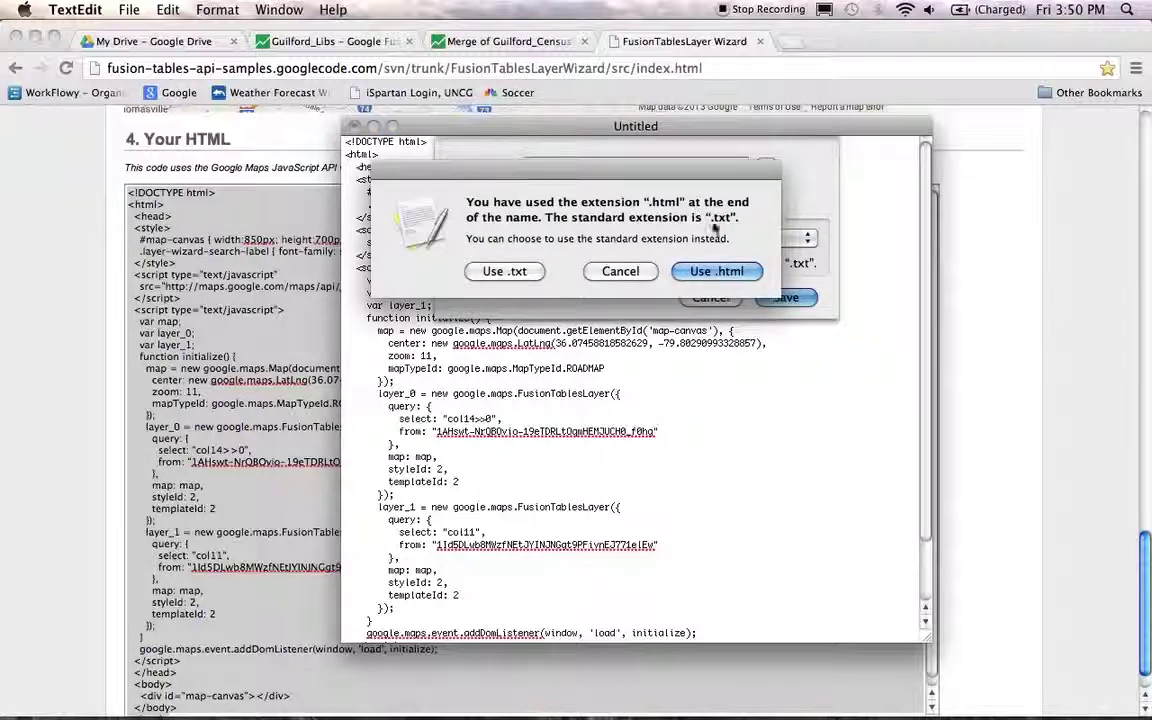
left_click(706, 272)
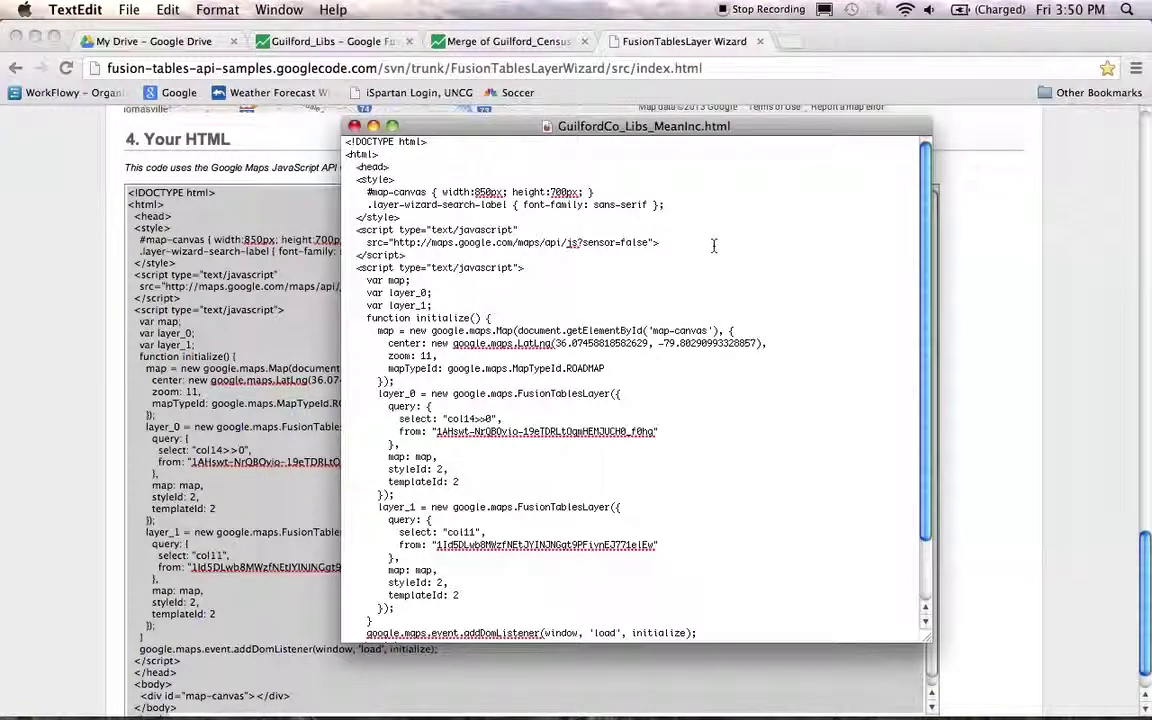
left_click(354, 126)
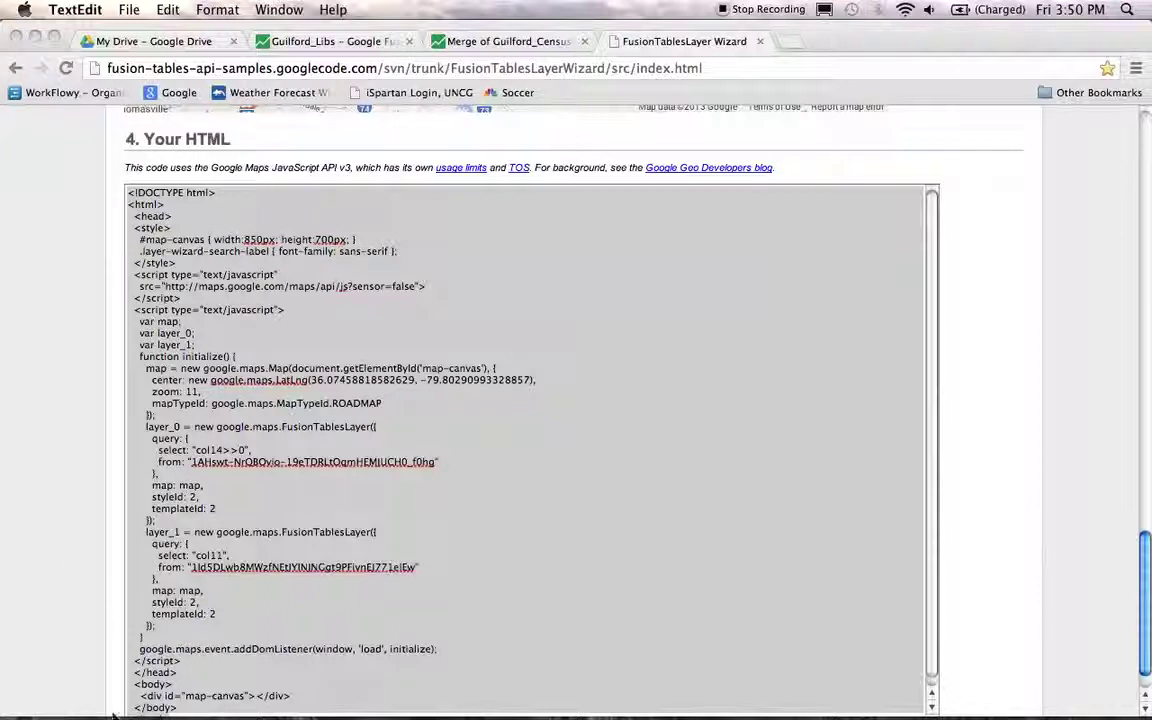
- Open GuilfordCo_Libs_MeanInc.html from the GIS_Activity folder in Google Chrome
mouse_move(97, 716)
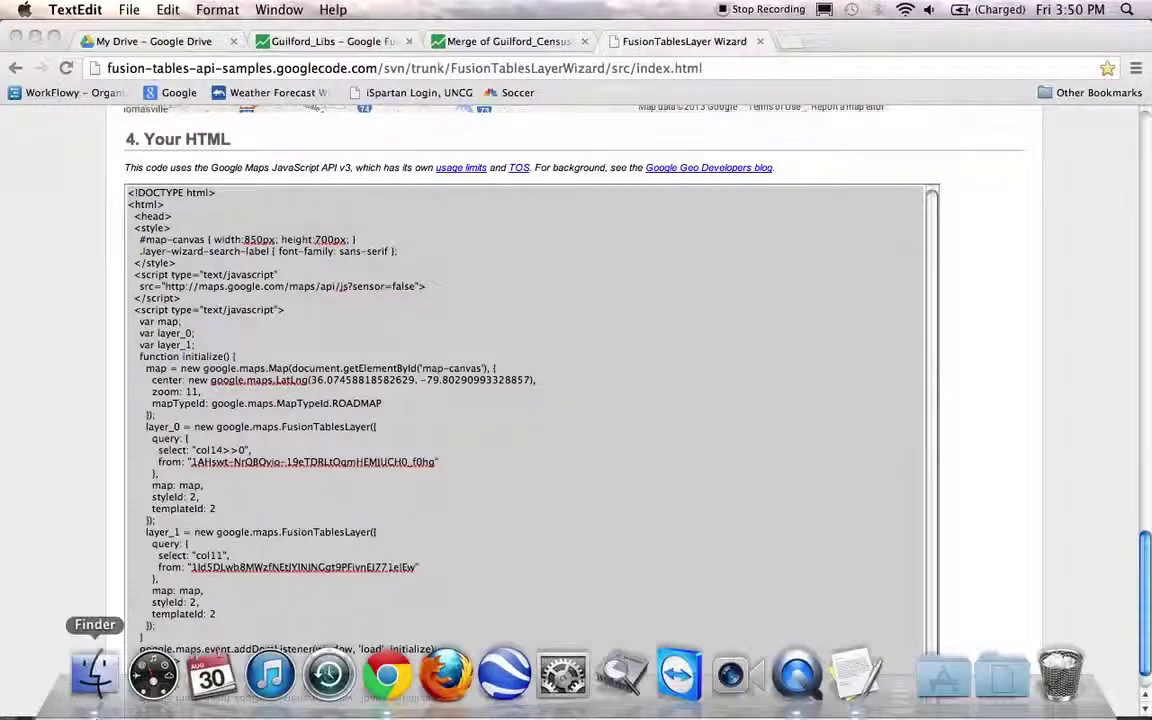
left_click(97, 690)
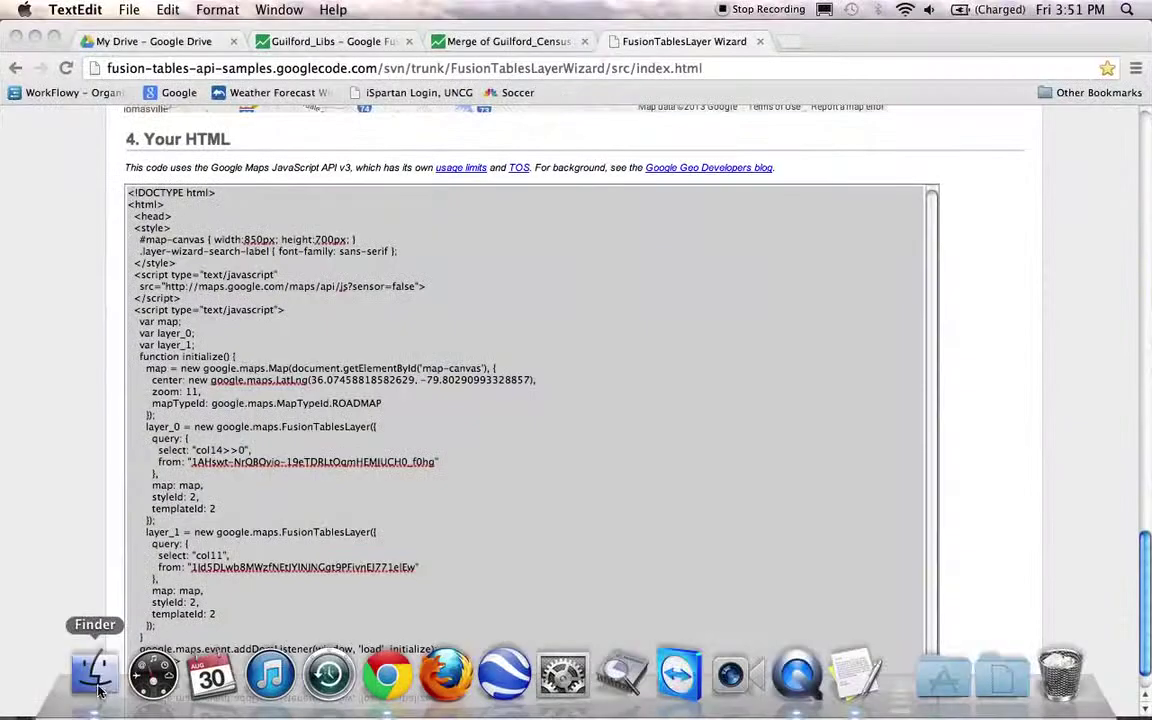
left_click(97, 690)
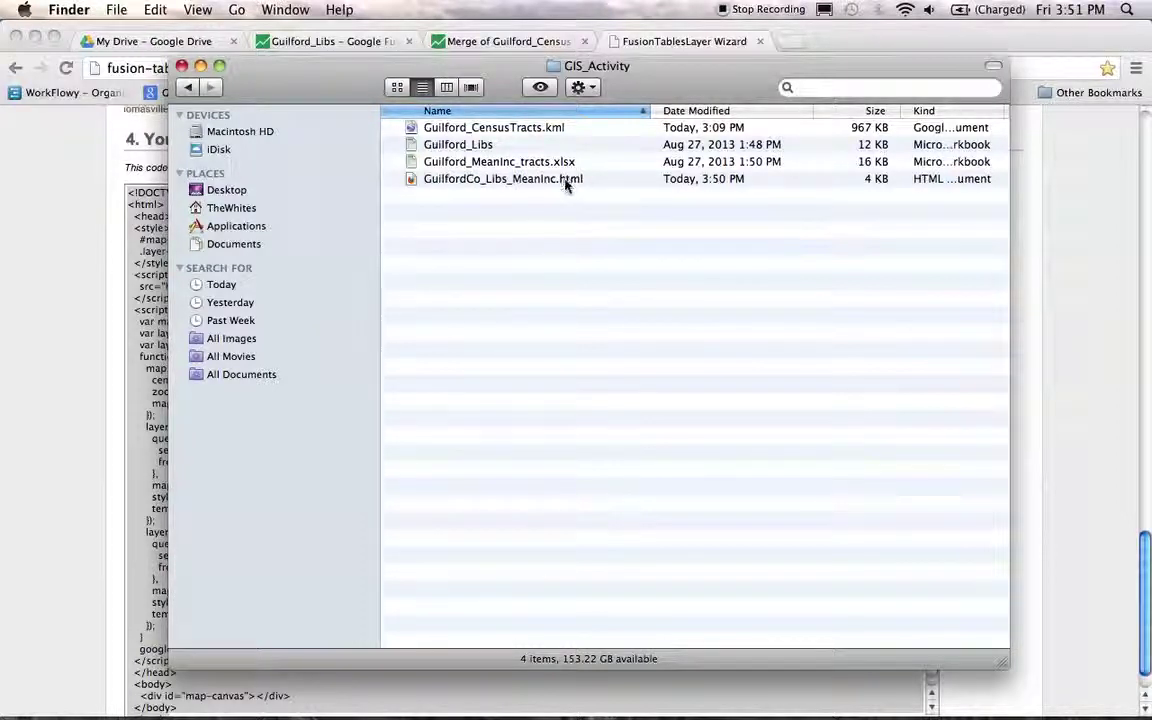
right_click(507, 185)
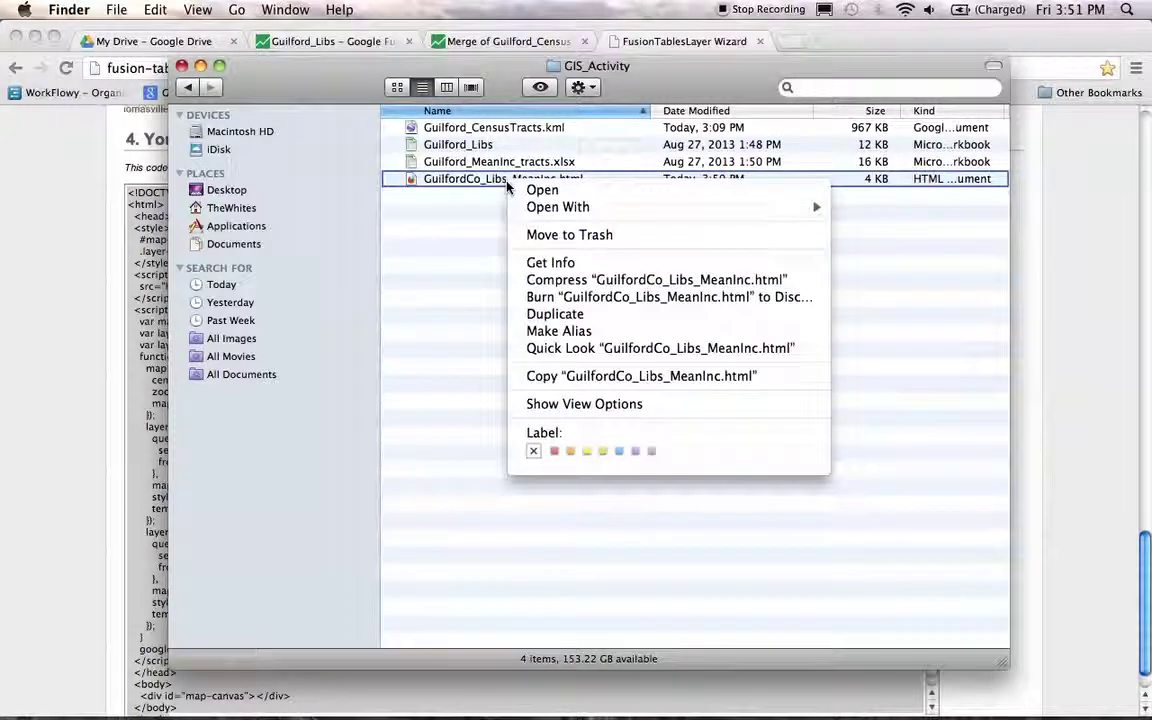
mouse_move(716, 208)
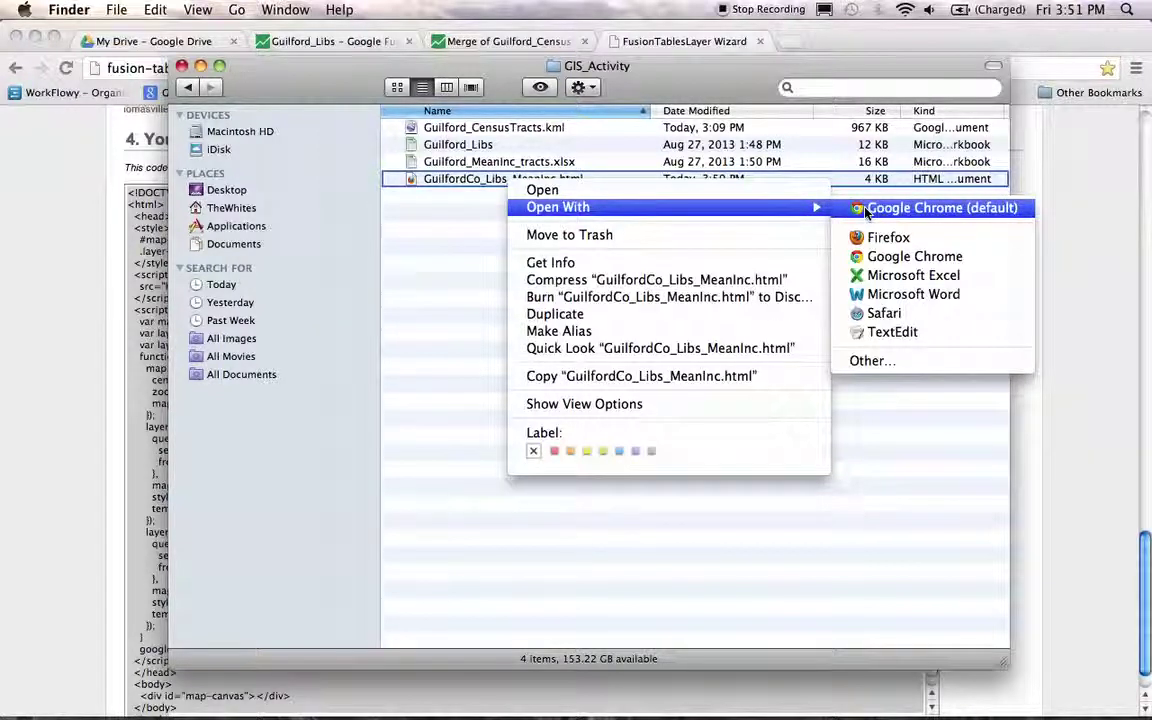
left_click(886, 257)
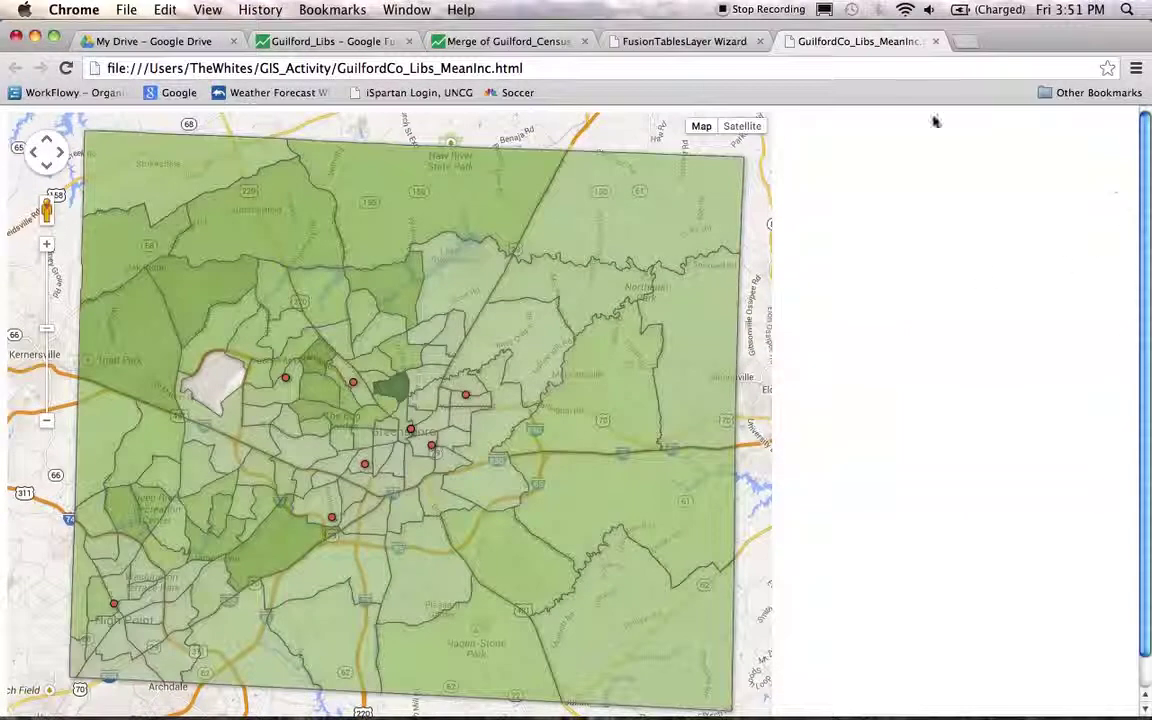
left_click(659, 43)
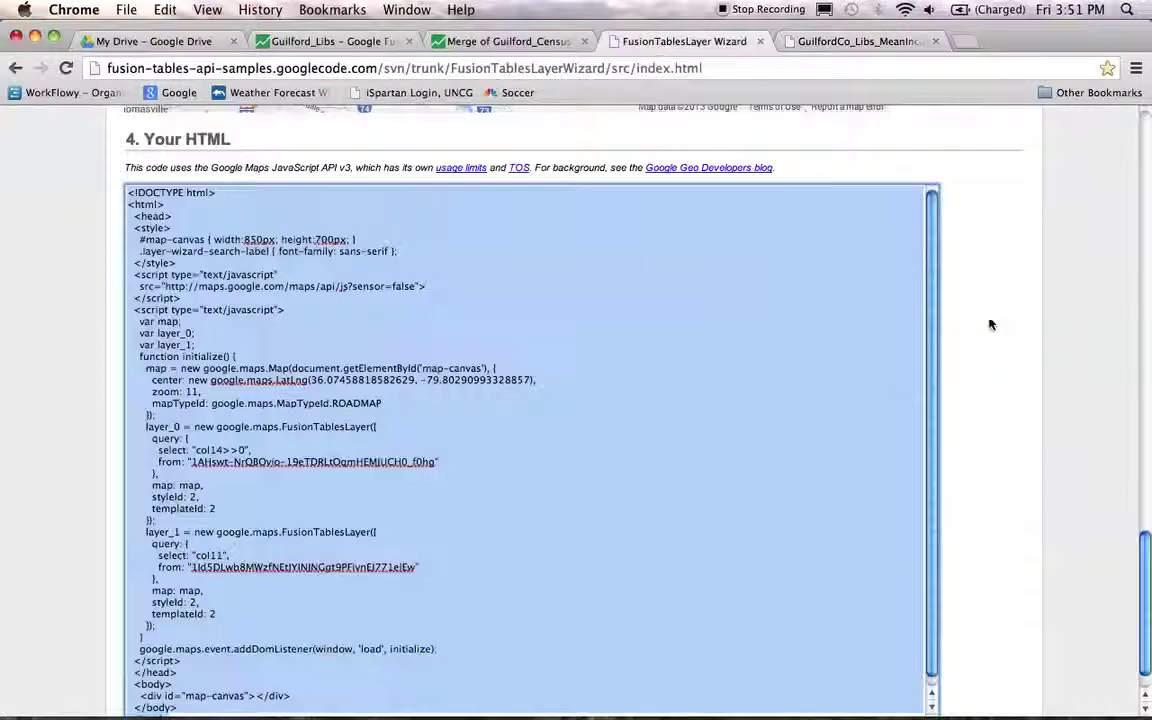
scroll(990, 321, "up", 4)
scroll(1010, 352, "up", 10)
scroll(900, 340, "down", 8)
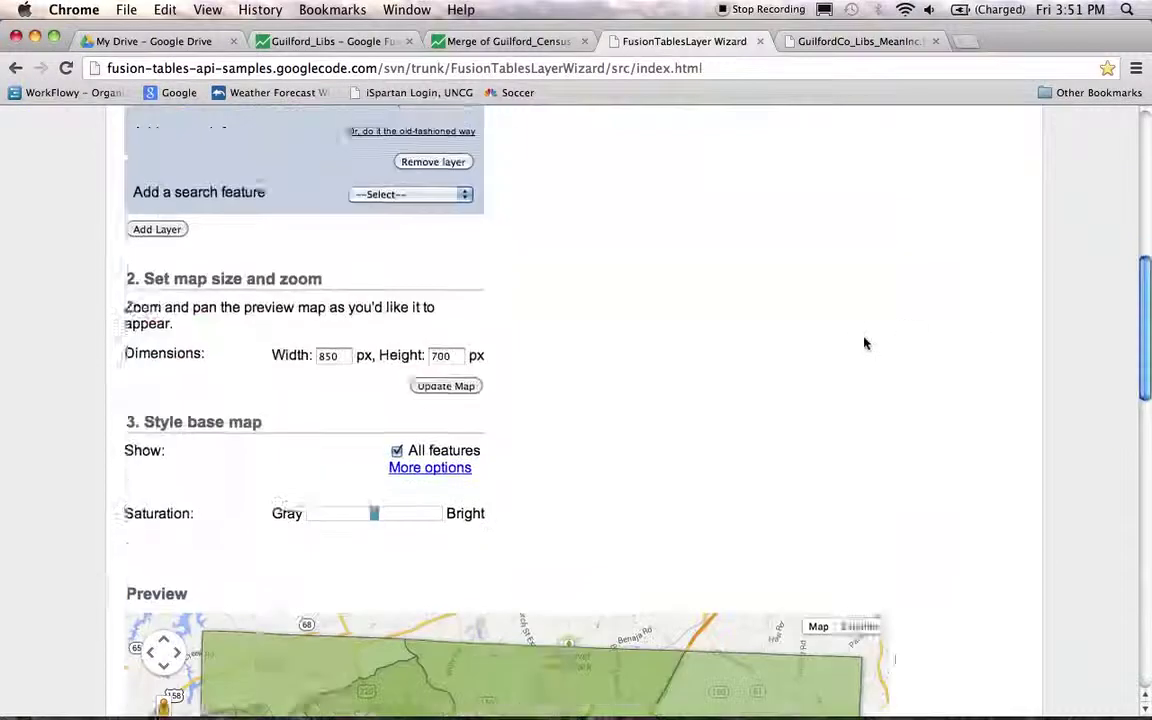
scroll(480, 330, "up", 5)
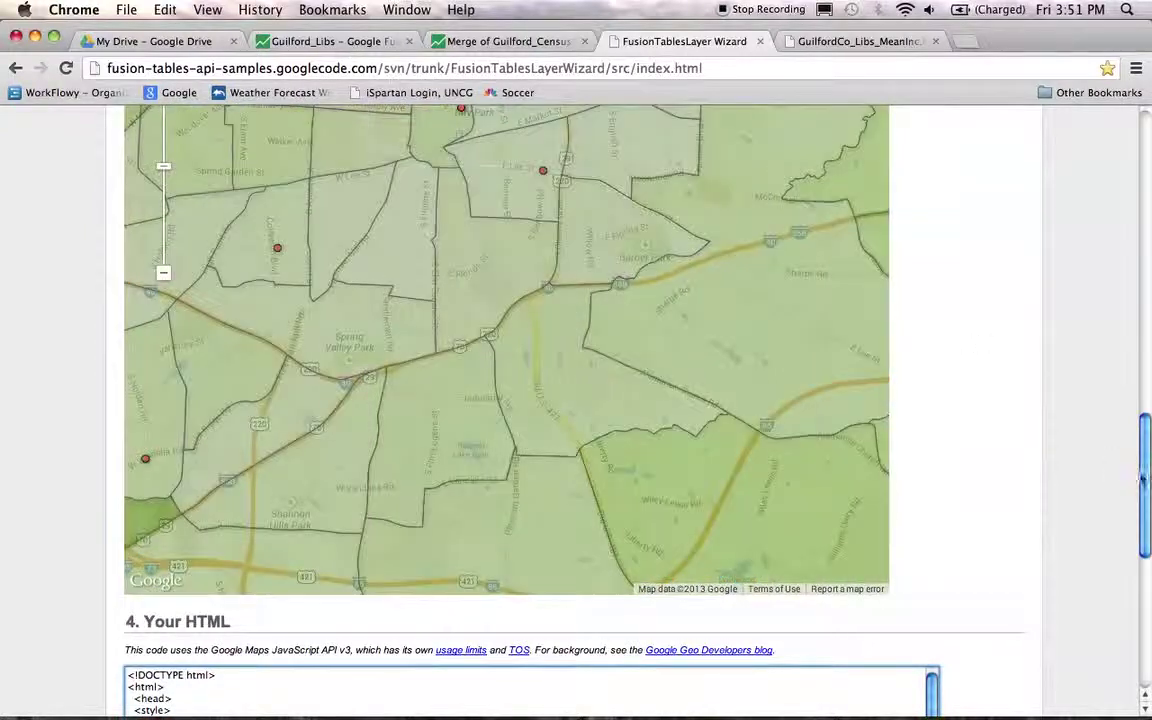
scroll(1147, 427, "up", 3)
scroll(1142, 446, "down", 1)
scroll(1142, 446, "up", 3)
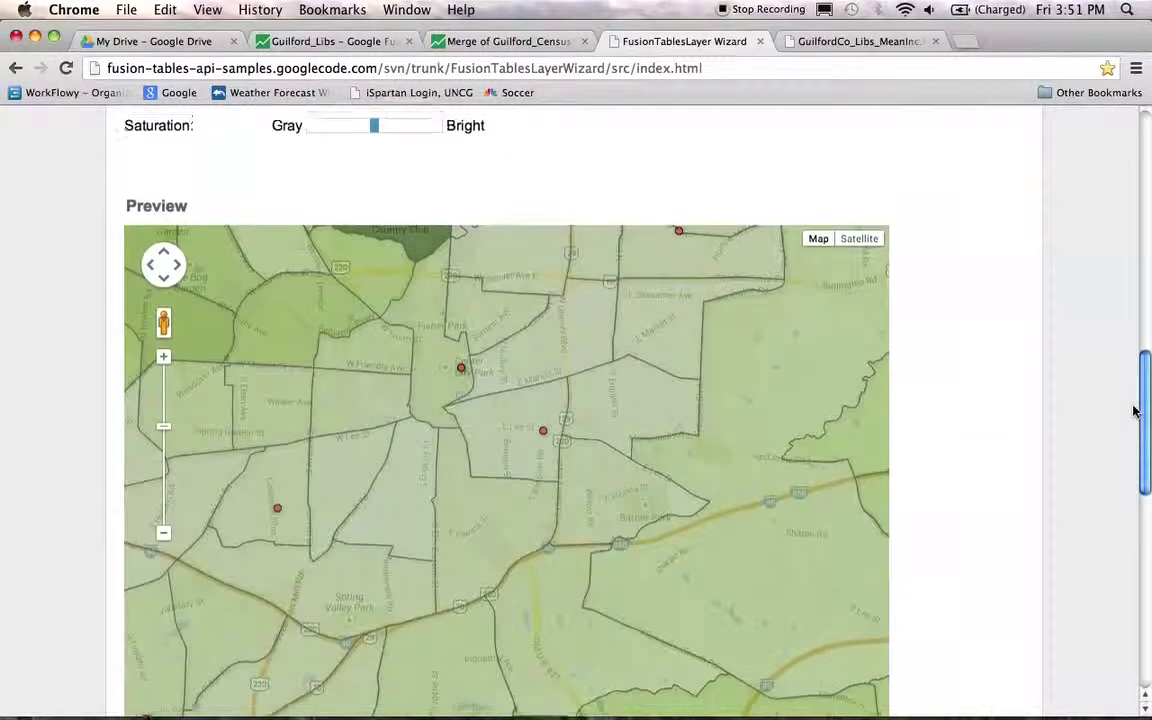
scroll(1136, 420, "down", 3)
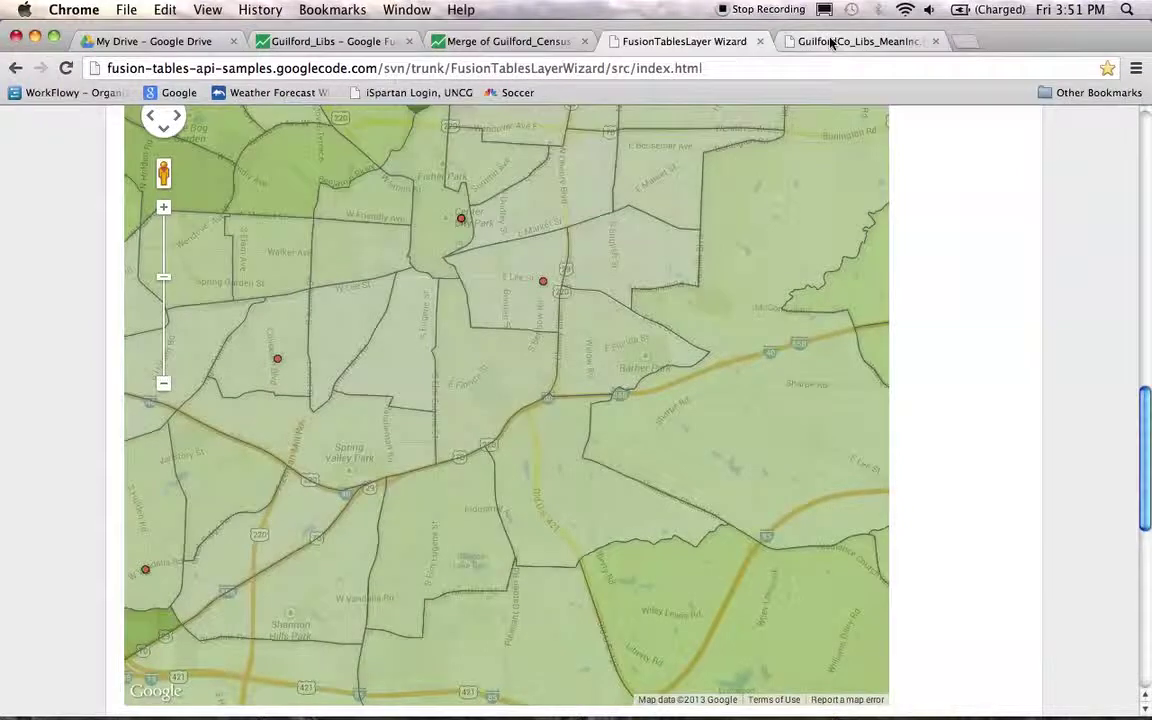
left_click(800, 41)
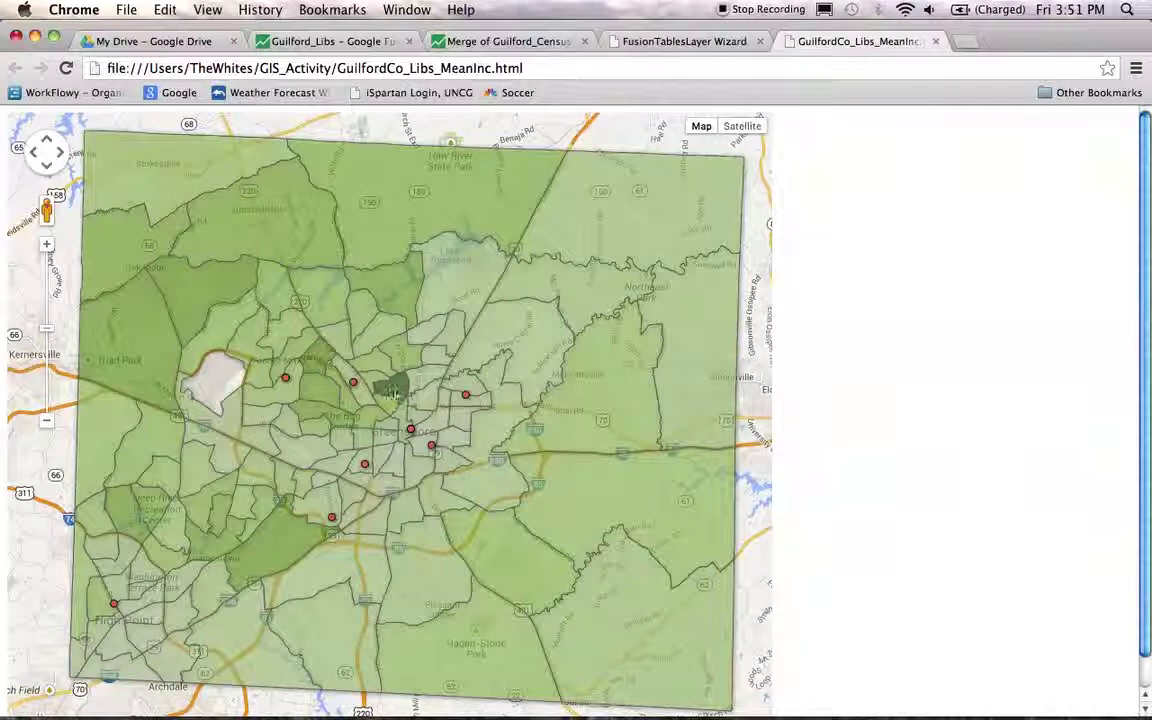
left_click_drag(278, 395, 406, 458)
left_click_drag(100, 385, 312, 375)
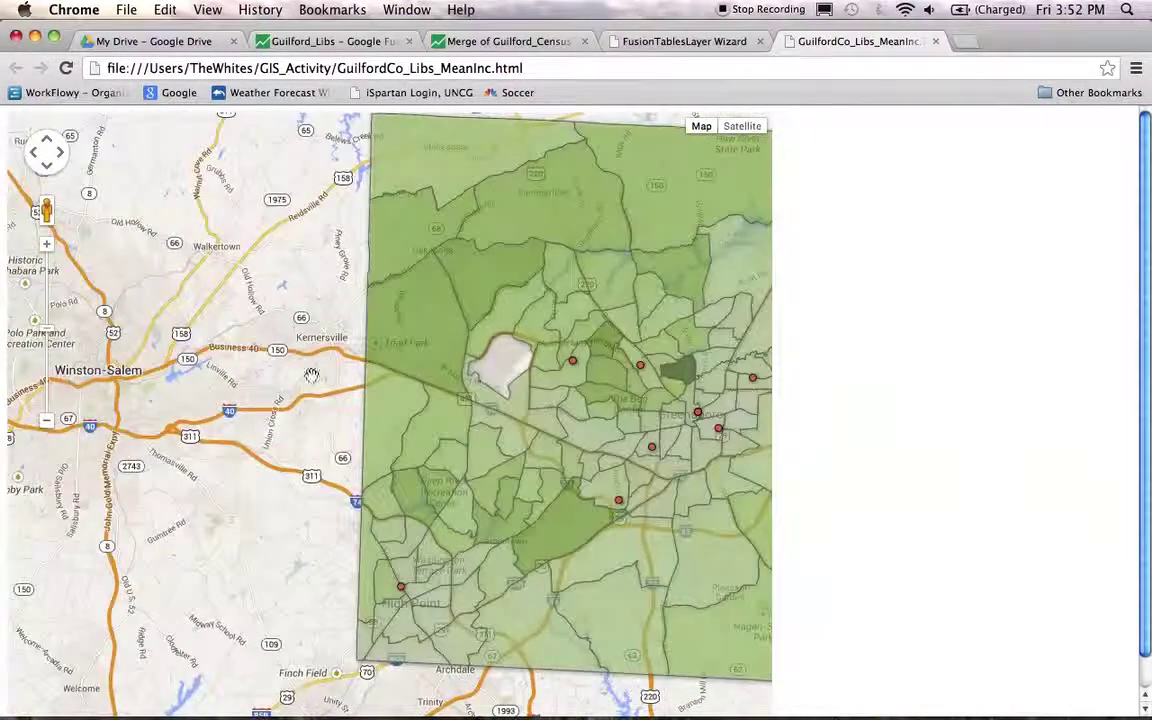
left_click(66, 68)
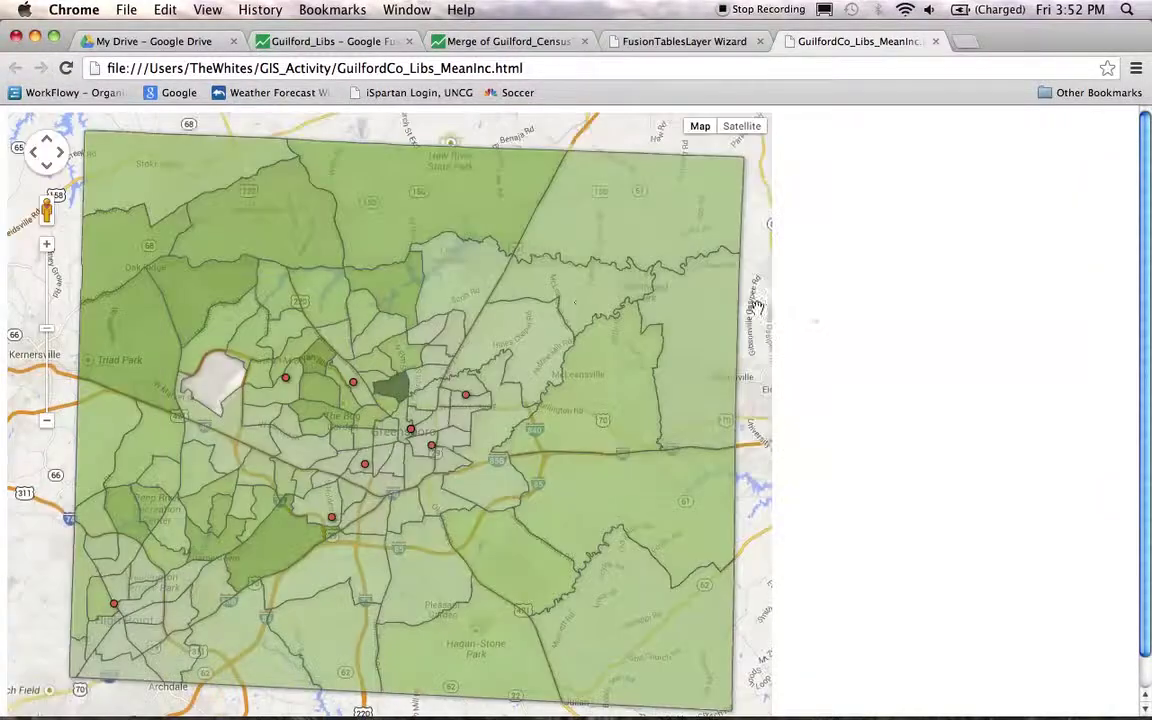
scroll(849, 329, "down", 1)
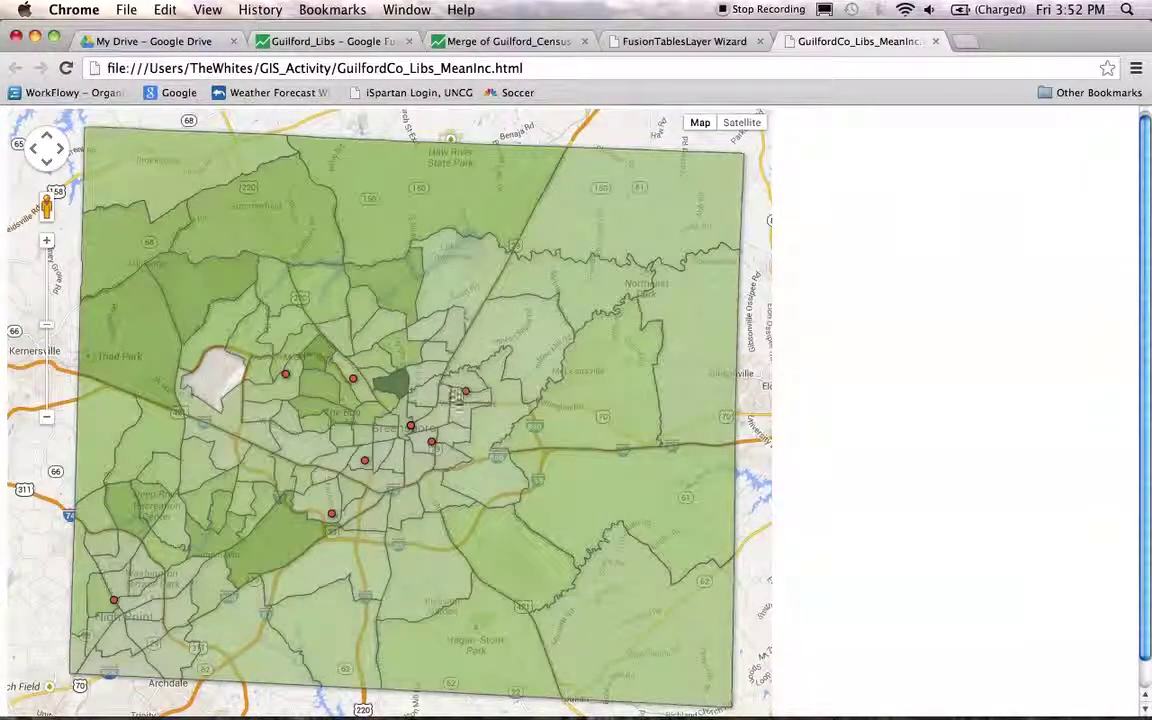
left_click(466, 393)
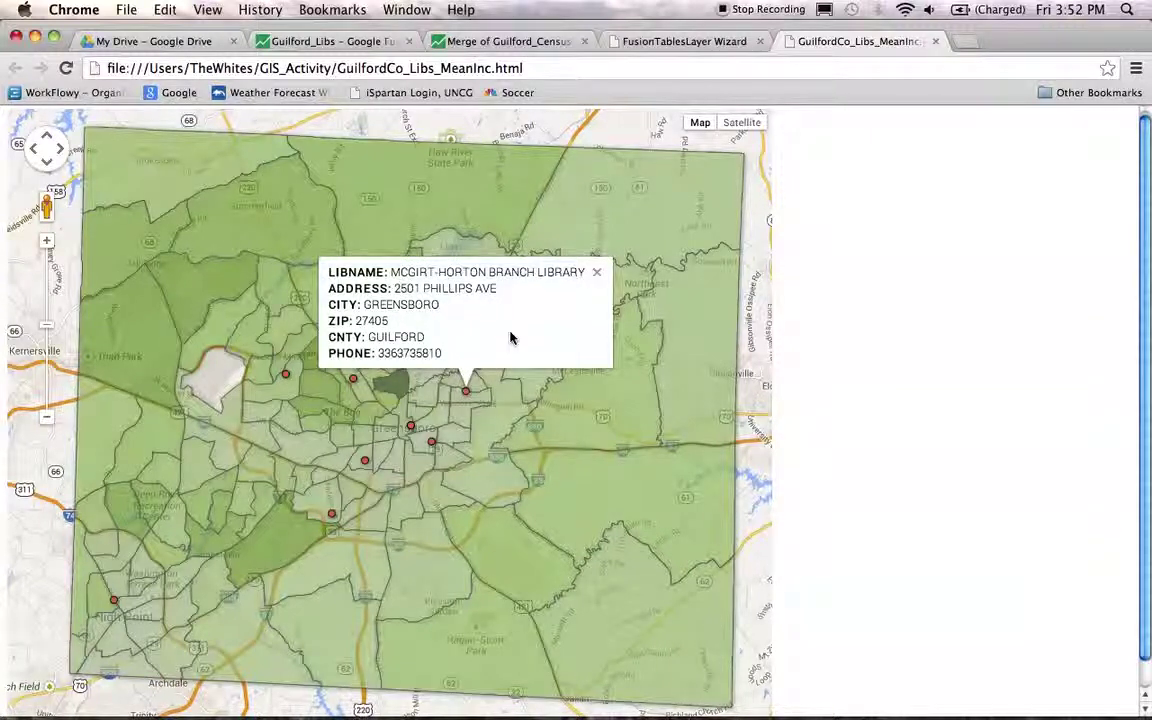
left_click(597, 272)
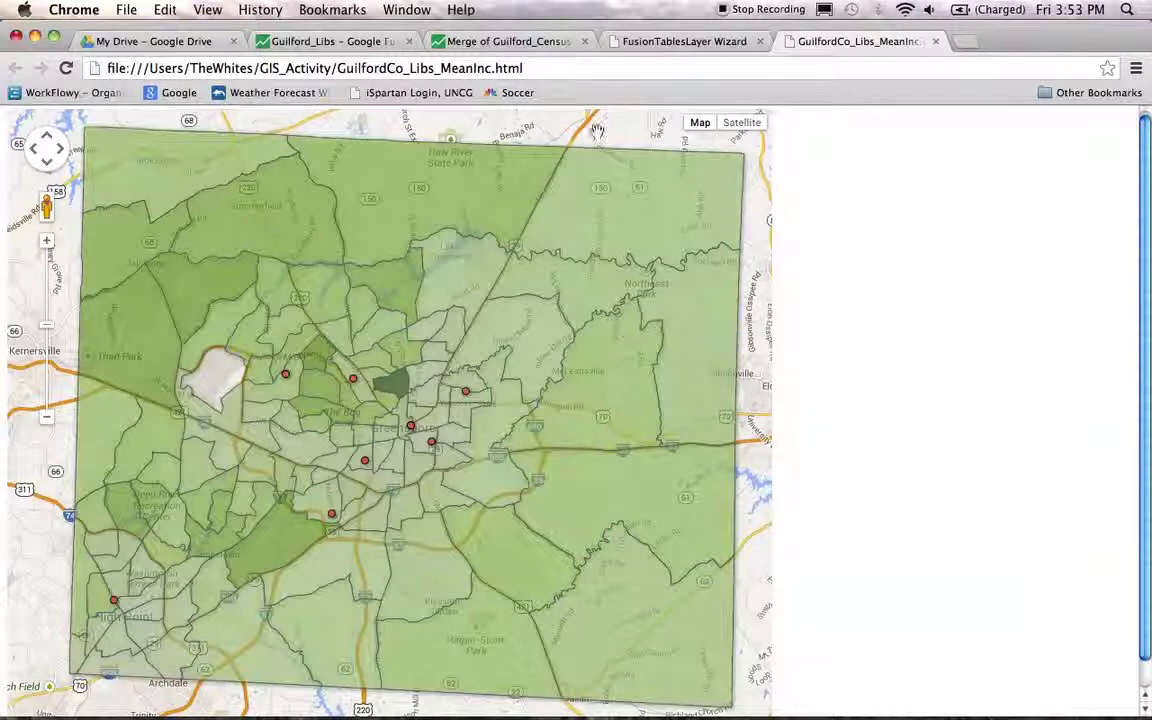
left_click(572, 67)
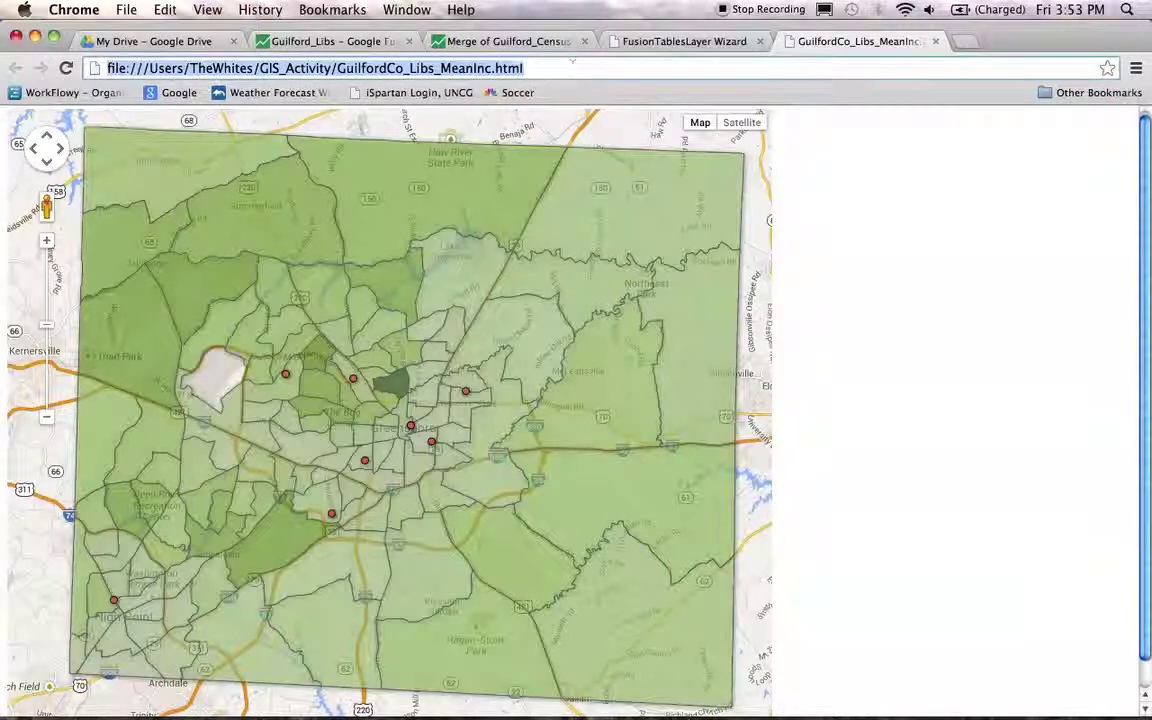
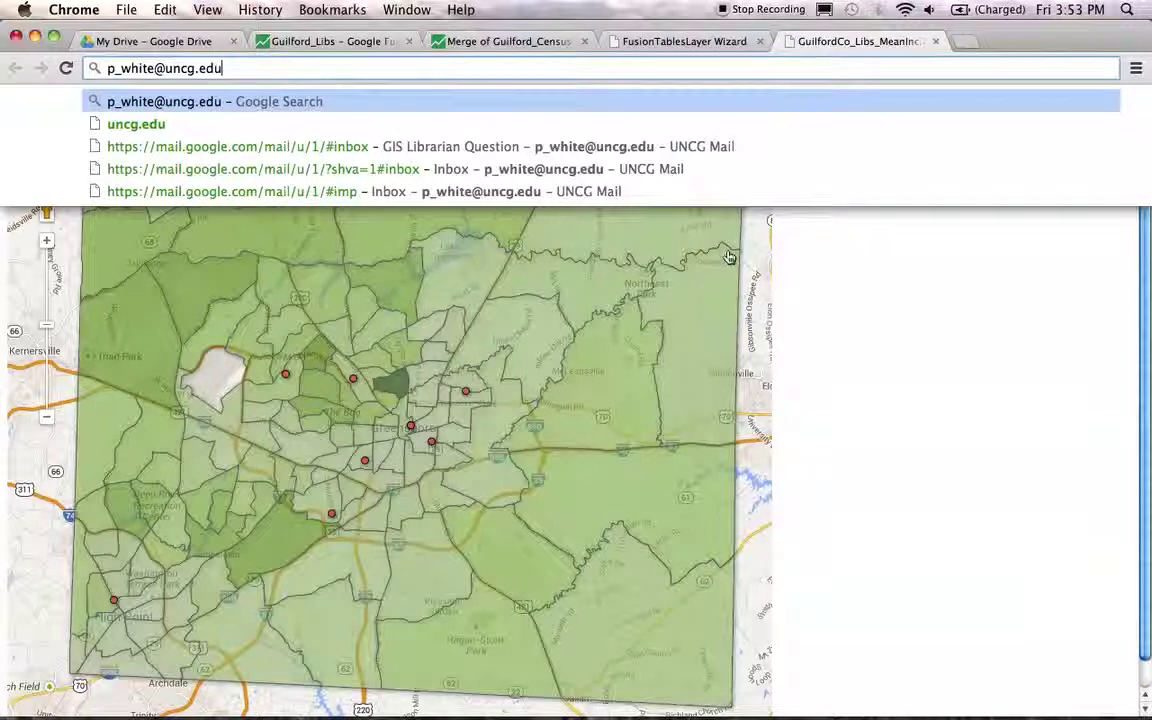
- Enter an e-mail address in Chrome's address bar and dismiss the suggestions
left_click(856, 309)
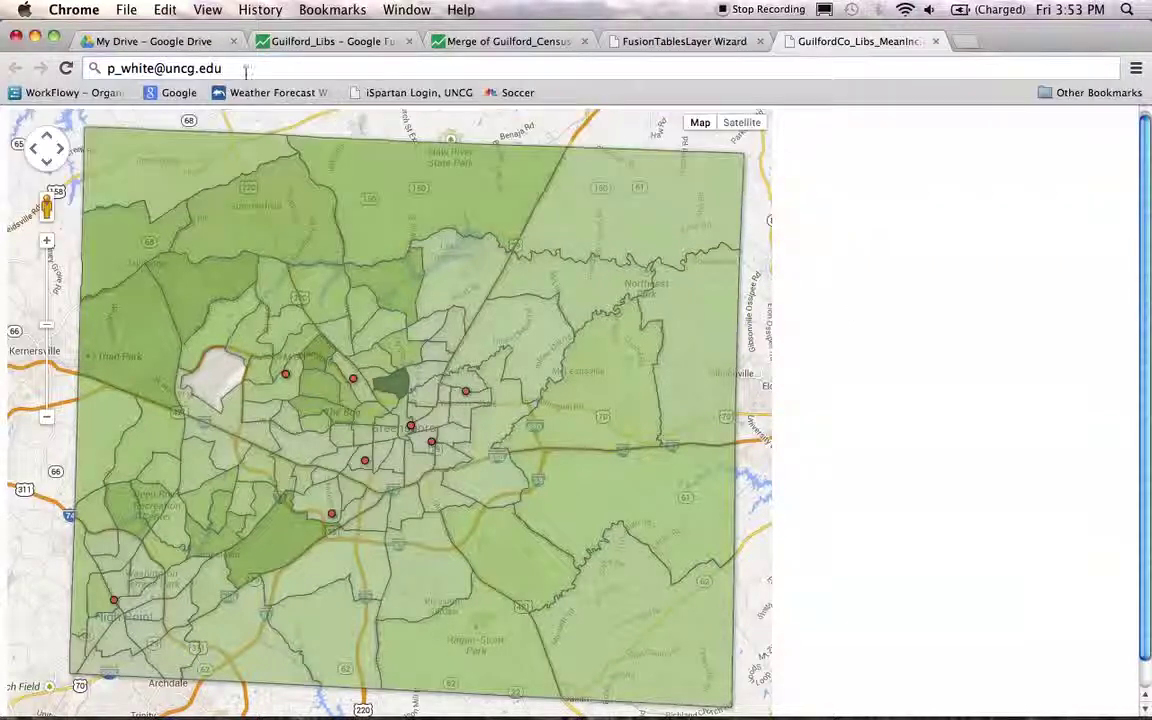